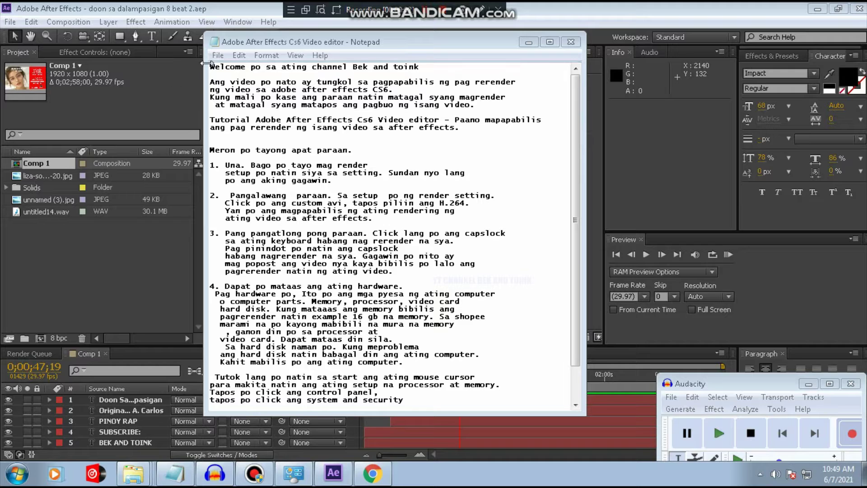
- Highlight the welcome line, the 'Tutorial Adobe After Effects Cs6' title and the intro lines in the script notes
{"action": "left_click_drag", "start_coordinate": [211, 67], "coordinate": [432, 75]}
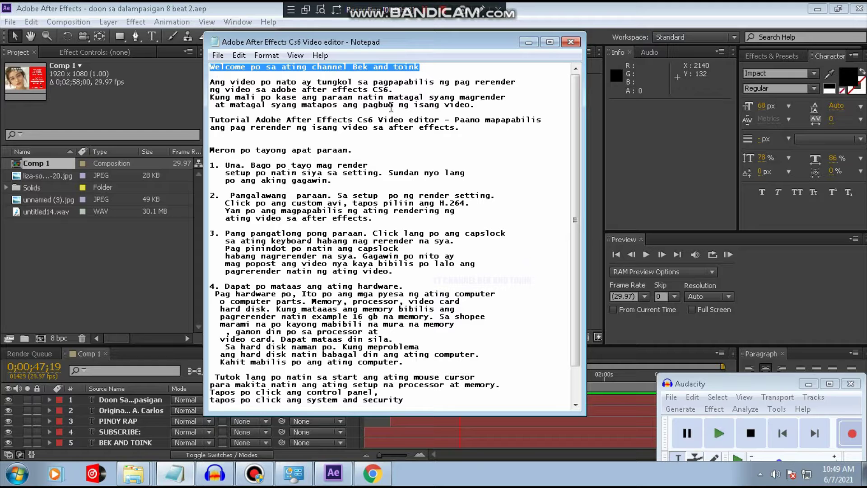
{"action": "double_click", "coordinate": [250, 120]}
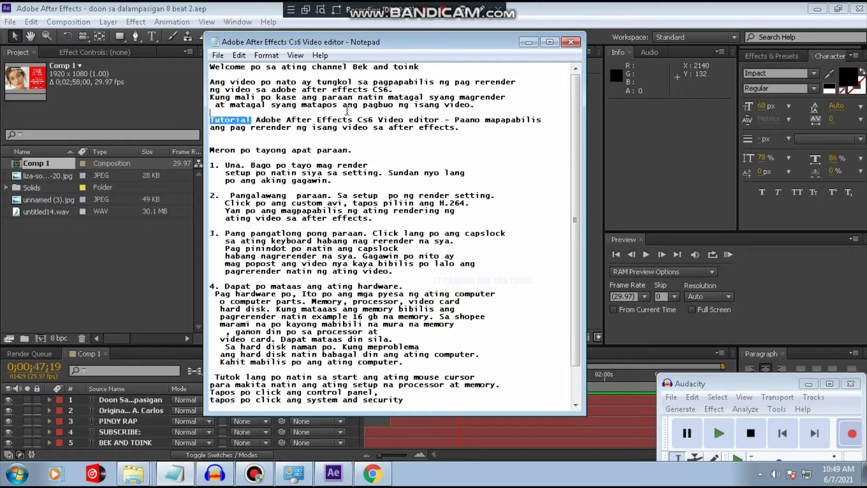
{"action": "left_click_drag", "start_coordinate": [252, 120], "coordinate": [373, 121]}
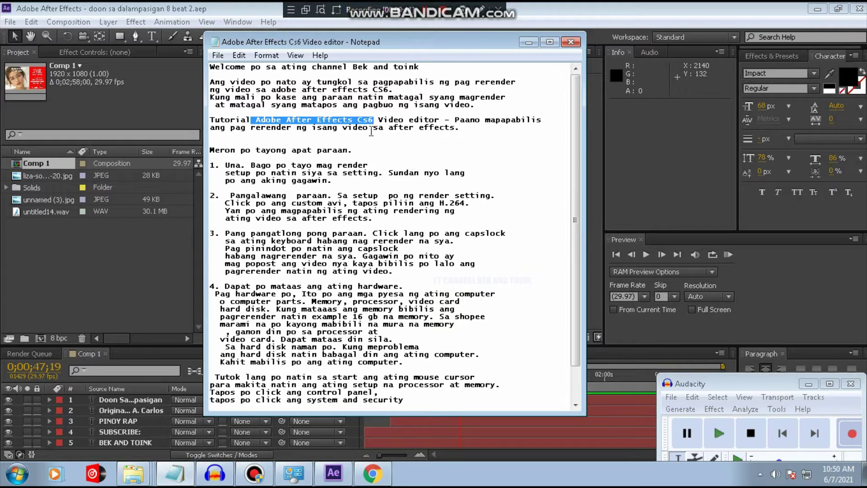
{"action": "left_click", "coordinate": [358, 121]}
{"action": "left_click_drag", "start_coordinate": [358, 119], "coordinate": [373, 120]}
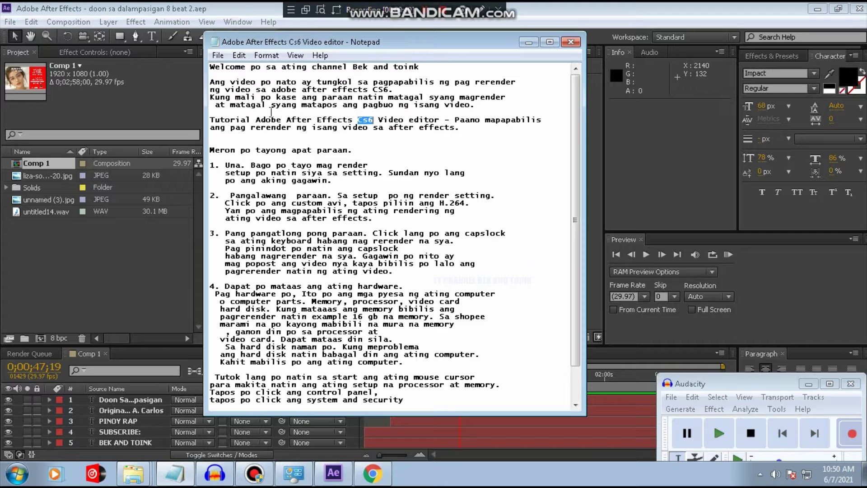
{"action": "left_click_drag", "start_coordinate": [370, 82], "coordinate": [519, 82]}
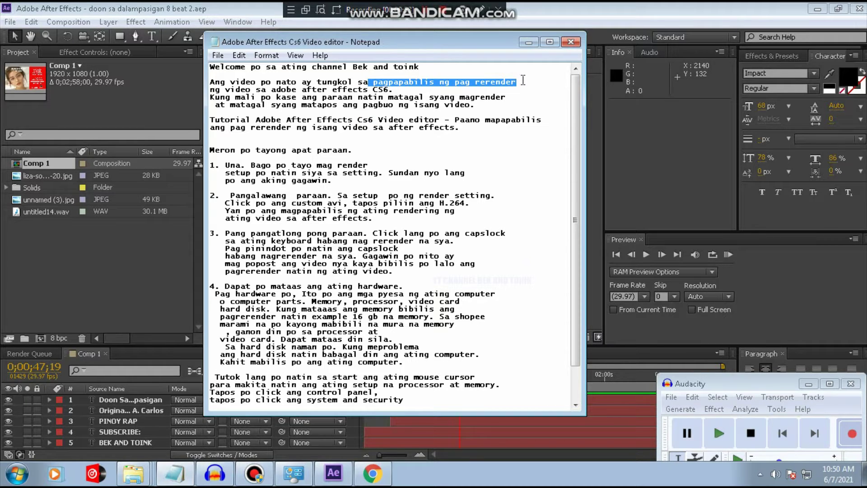
{"action": "left_click_drag", "start_coordinate": [212, 90], "coordinate": [391, 89]}
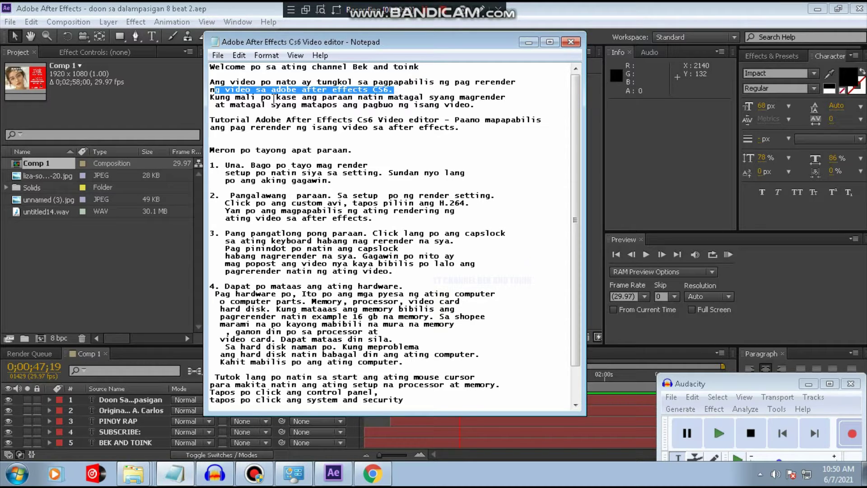
{"action": "left_click_drag", "start_coordinate": [211, 97], "coordinate": [378, 97]}
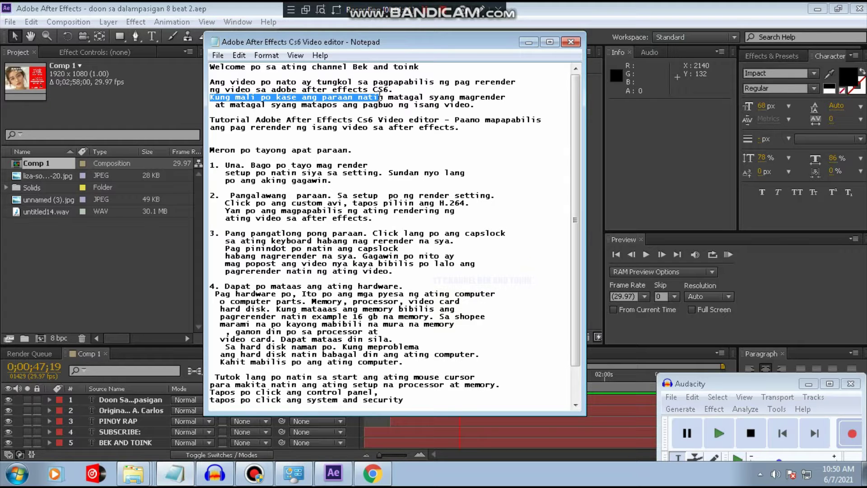
{"action": "left_click_drag", "start_coordinate": [389, 97], "coordinate": [506, 98]}
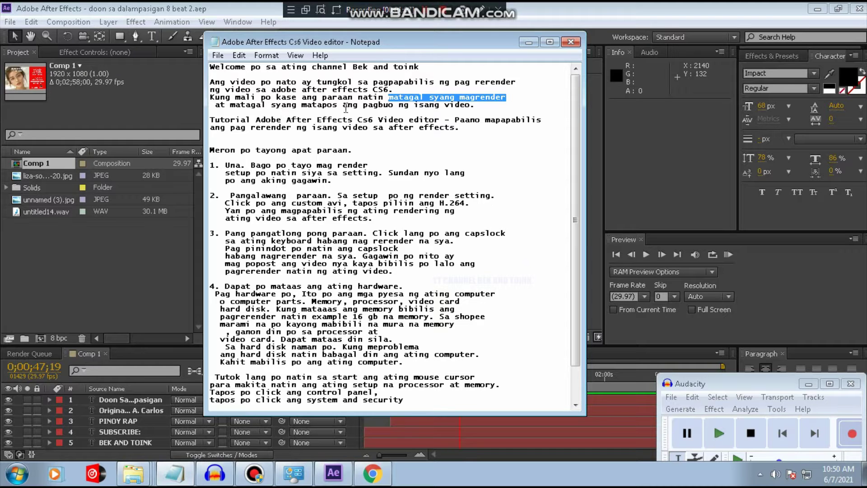
{"action": "left_click_drag", "start_coordinate": [345, 106], "coordinate": [487, 107]}
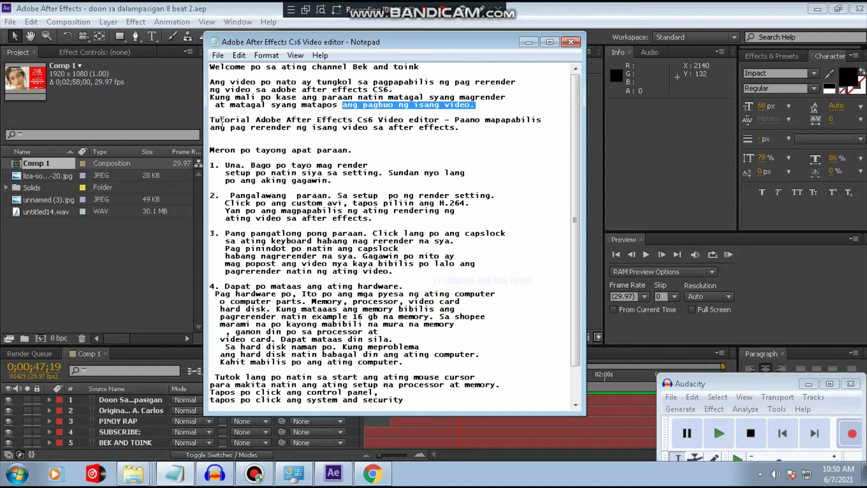
{"action": "left_click_drag", "start_coordinate": [215, 119], "coordinate": [444, 115]}
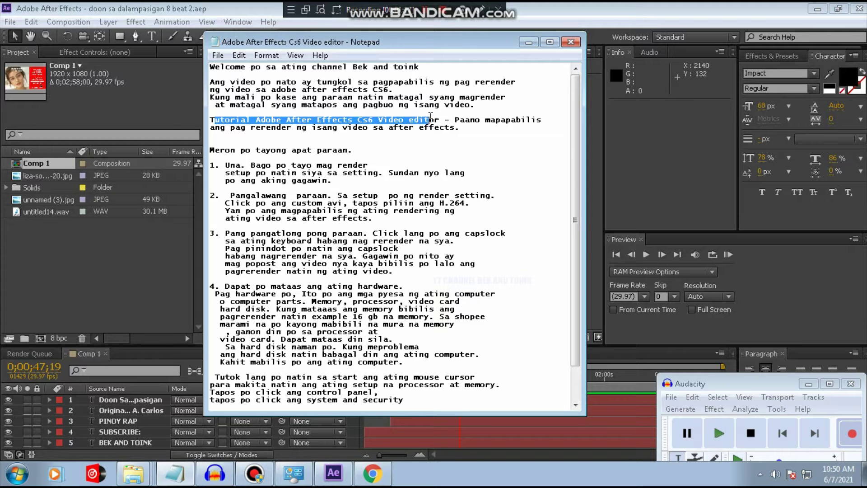
{"action": "mouse_move", "coordinate": [455, 120]}
{"action": "left_mouse_down"}
{"action": "mouse_move", "coordinate": [544, 118]}
{"action": "mouse_move", "coordinate": [464, 129]}
{"action": "left_mouse_up"}
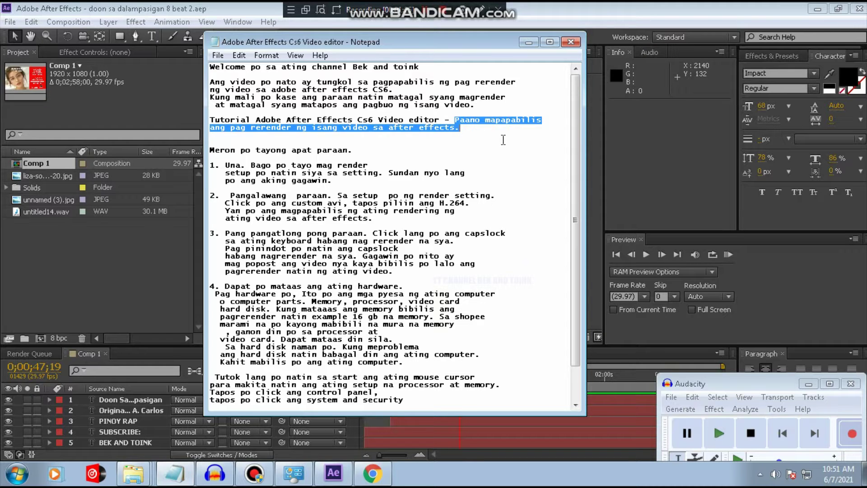
- Highlight 'Meron po tayong apat paraan', the channel name and the step-one lines in the notes
{"action": "scroll", "coordinate": [574, 145], "scroll_direction": "down", "scroll_amount": 1}
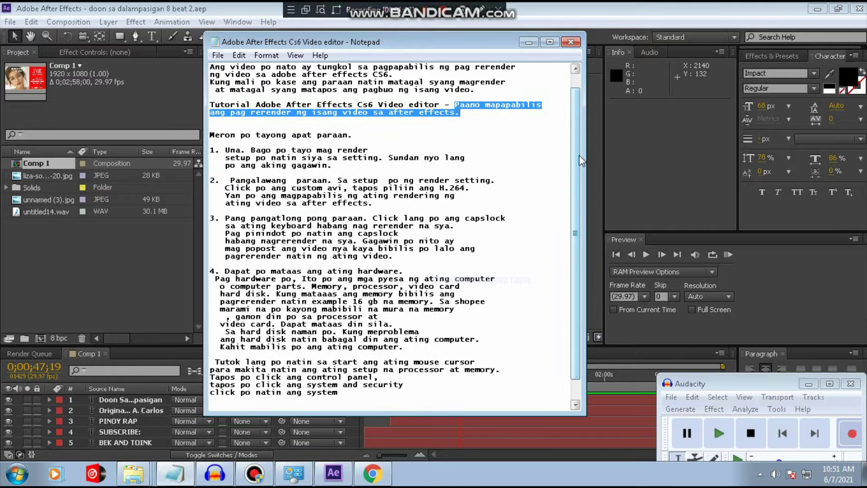
{"action": "left_click_drag", "start_coordinate": [355, 135], "coordinate": [203, 134]}
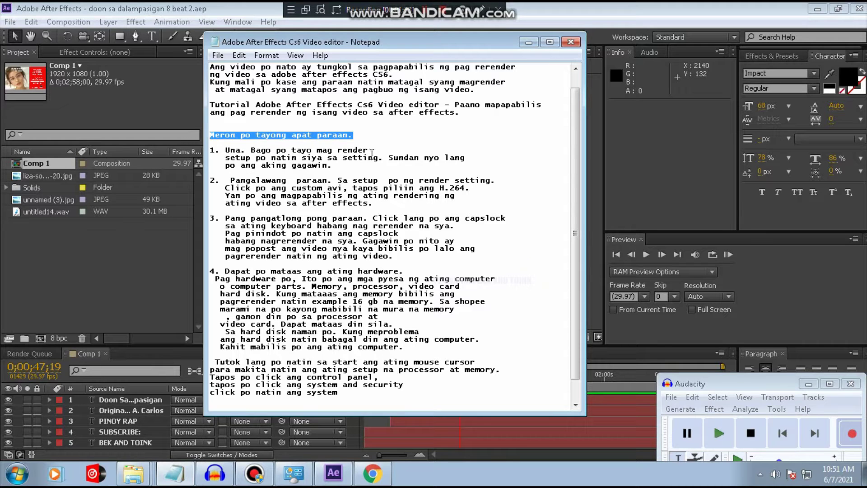
{"action": "left_click_drag", "start_coordinate": [369, 150], "coordinate": [220, 152]}
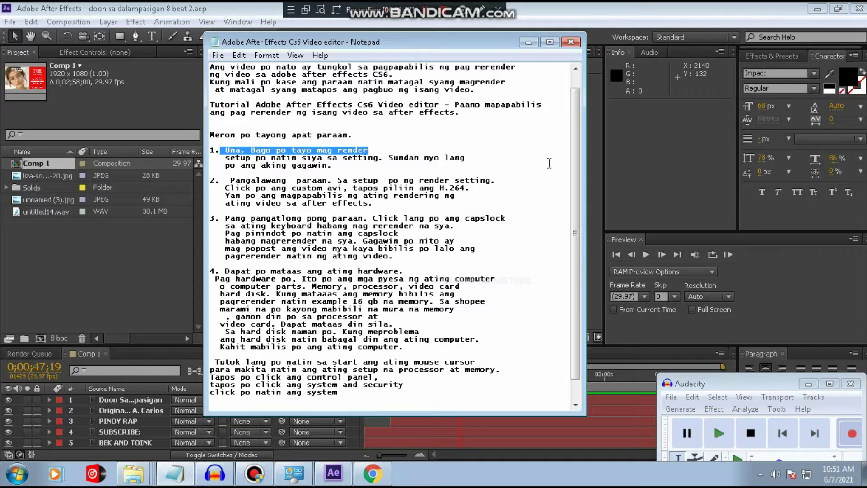
{"action": "scroll", "coordinate": [575, 151], "scroll_direction": "up", "scroll_amount": 1}
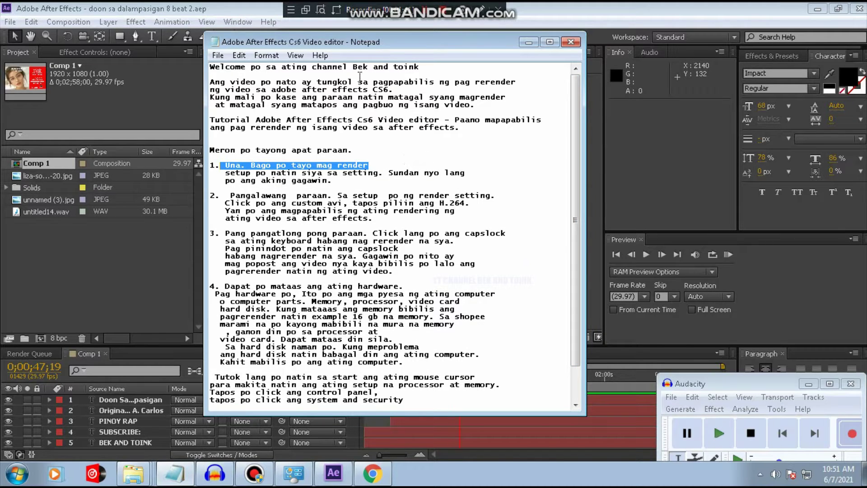
{"action": "left_click_drag", "start_coordinate": [312, 68], "coordinate": [442, 70]}
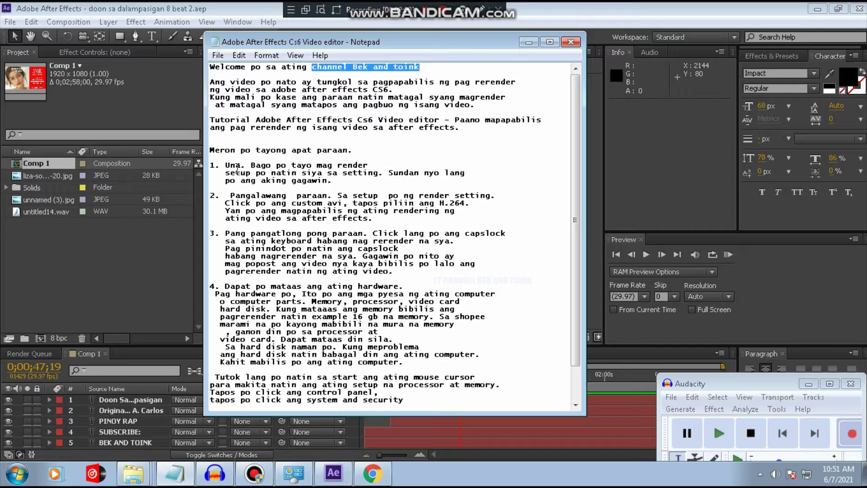
{"action": "left_click_drag", "start_coordinate": [222, 165], "coordinate": [314, 166]}
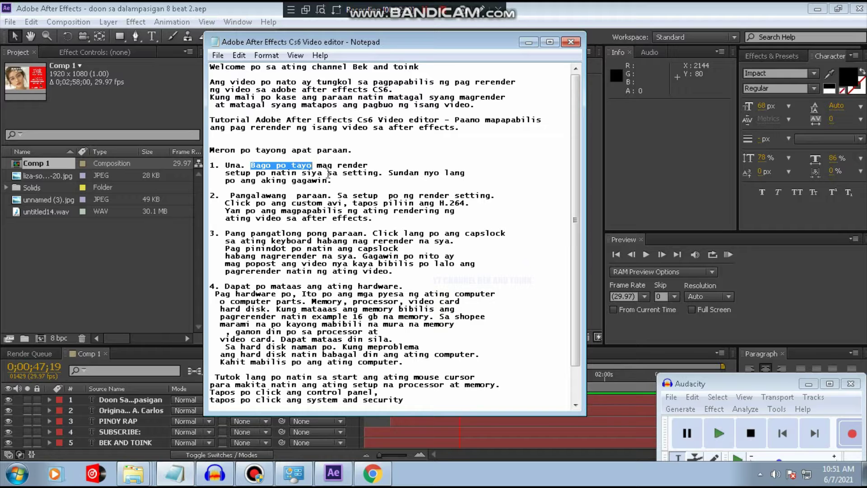
{"action": "left_click_drag", "start_coordinate": [389, 173], "coordinate": [476, 182]}
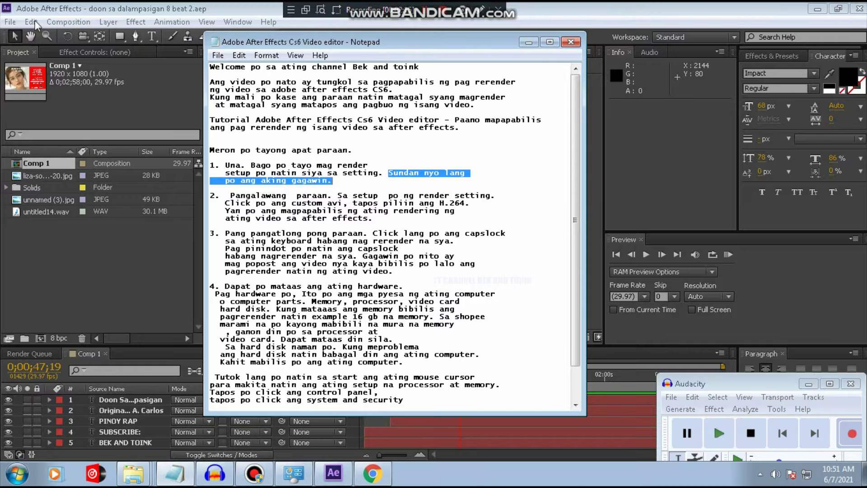
- Show After Effects' Memory & Multiprocessing preferences with 16 GB RAM and 4 CPU cores
{"action": "left_click", "coordinate": [31, 22]}
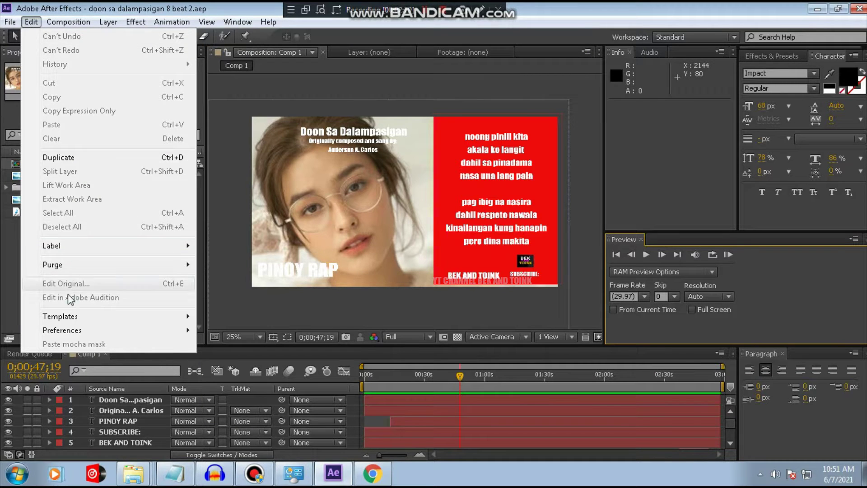
{"action": "mouse_move", "coordinate": [59, 332]}
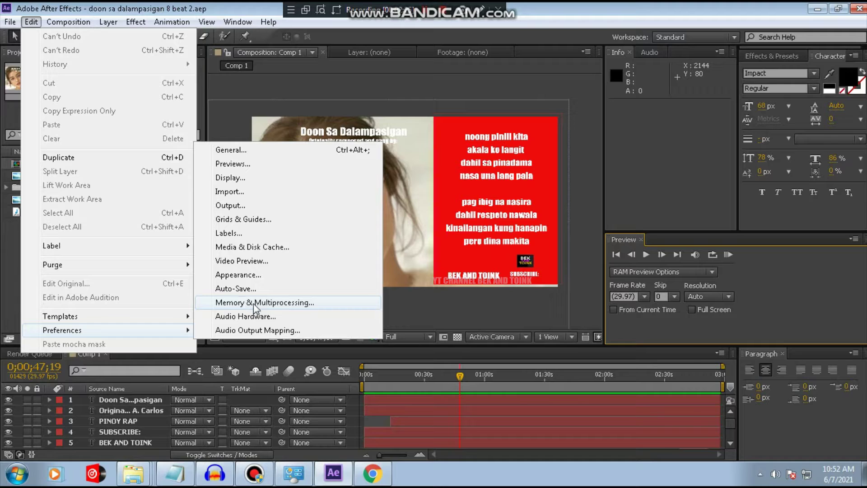
{"action": "left_click", "coordinate": [279, 308]}
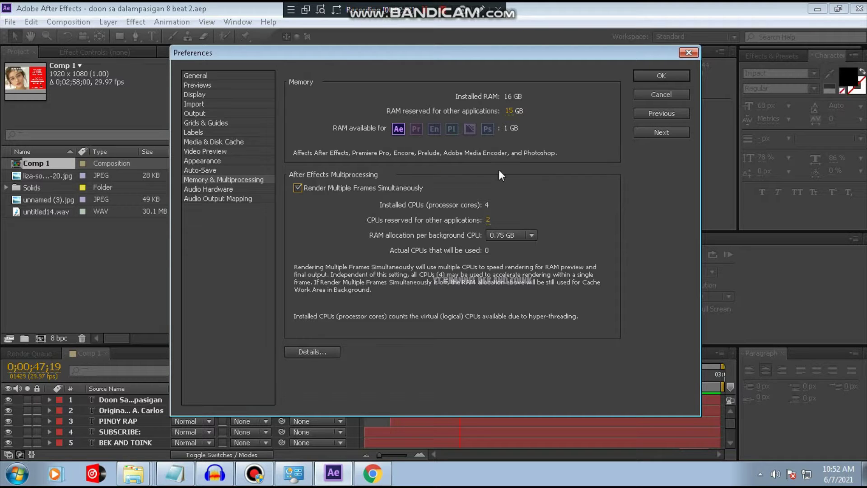
{"action": "left_click", "coordinate": [16, 476]}
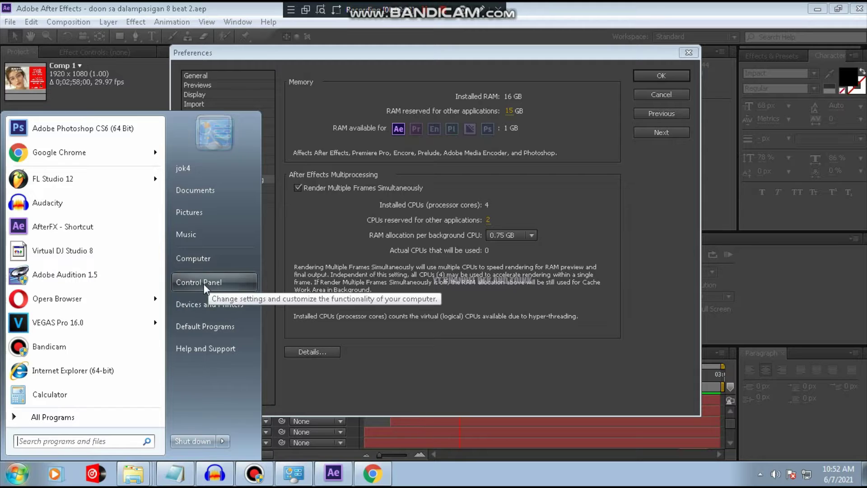
- Open System and Security > System to show Windows 7 Professional, AMD A8-7600 3.10 GHz and 16.0 GB RAM
{"action": "left_click", "coordinate": [18, 480]}
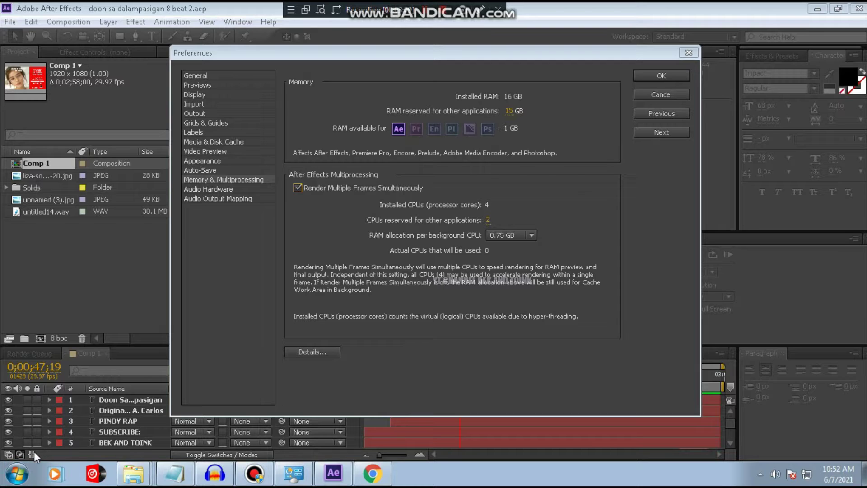
{"action": "left_click", "coordinate": [20, 481]}
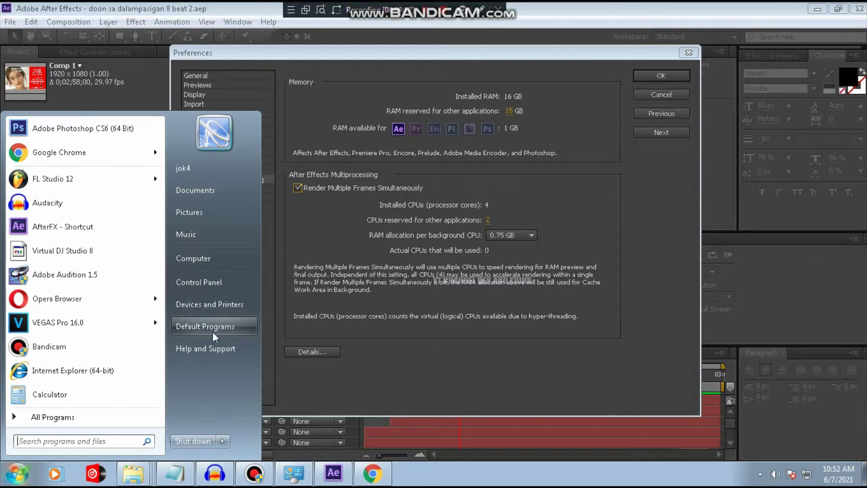
{"action": "left_click", "coordinate": [205, 283]}
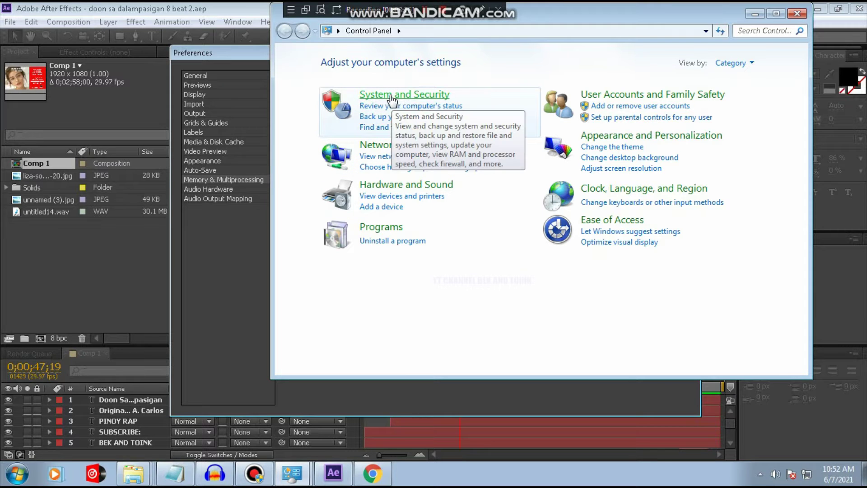
{"action": "left_click", "coordinate": [411, 96]}
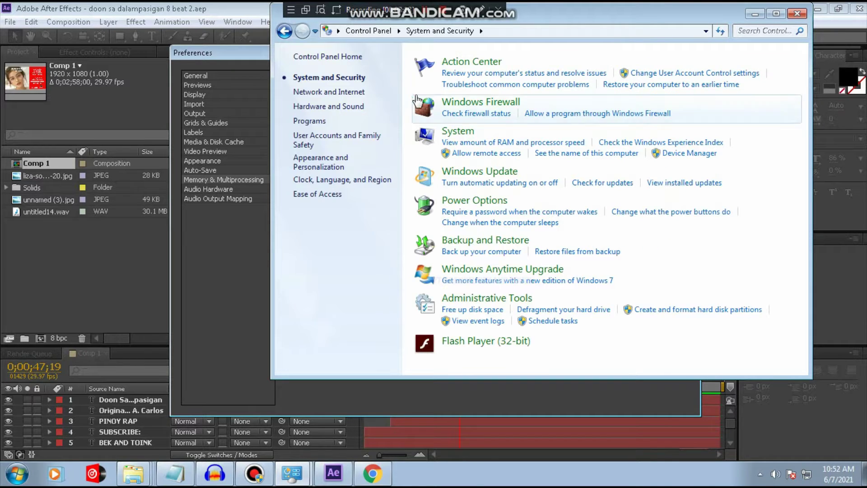
{"action": "left_click", "coordinate": [456, 132]}
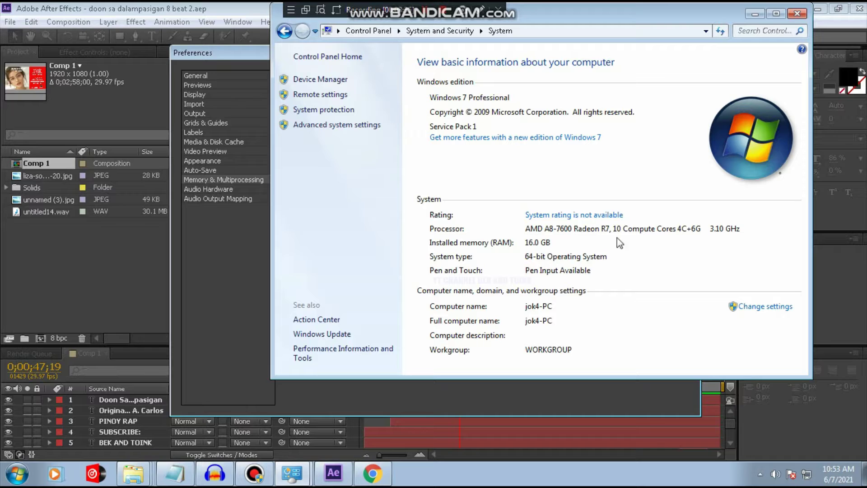
{"action": "left_click", "coordinate": [17, 474]}
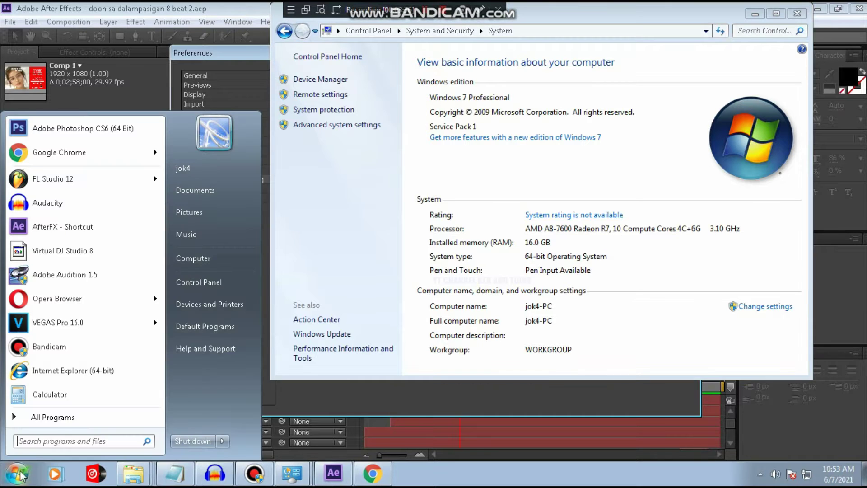
- Open Computer Management, select the TOSHIBA DT01ACA050 under Disk drives, then view Disk Management partitions
{"action": "right_click", "coordinate": [200, 261]}
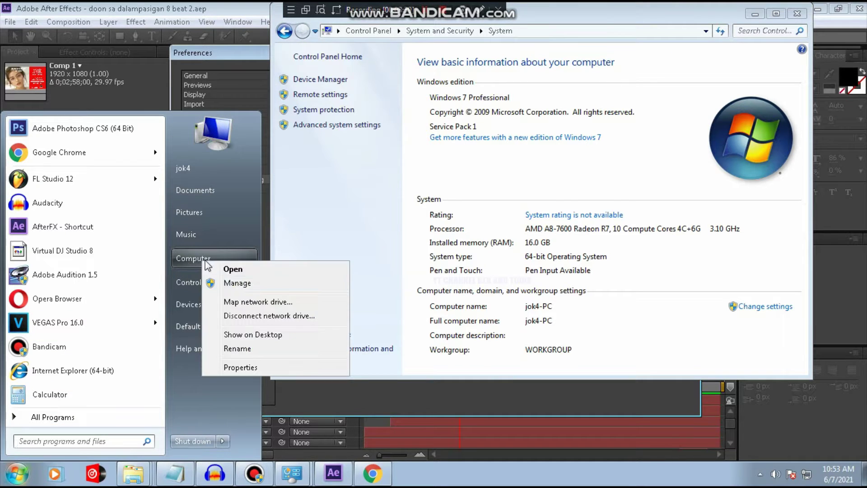
{"action": "left_click", "coordinate": [243, 284]}
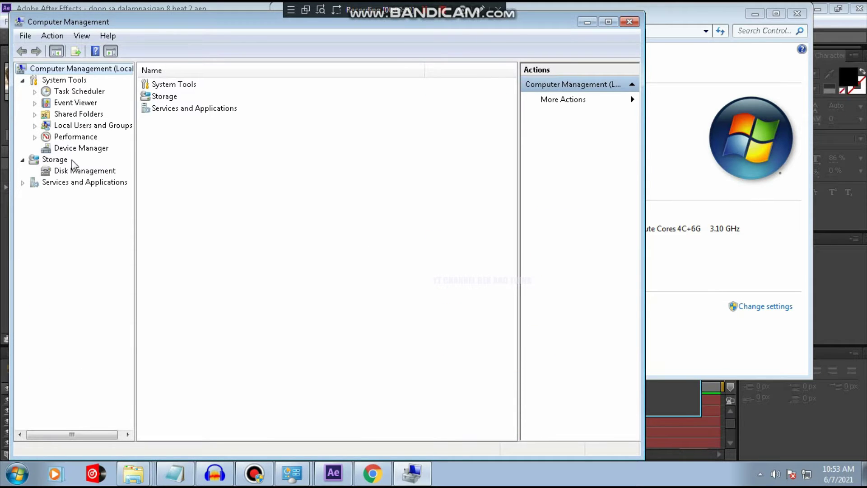
{"action": "left_click", "coordinate": [87, 147]}
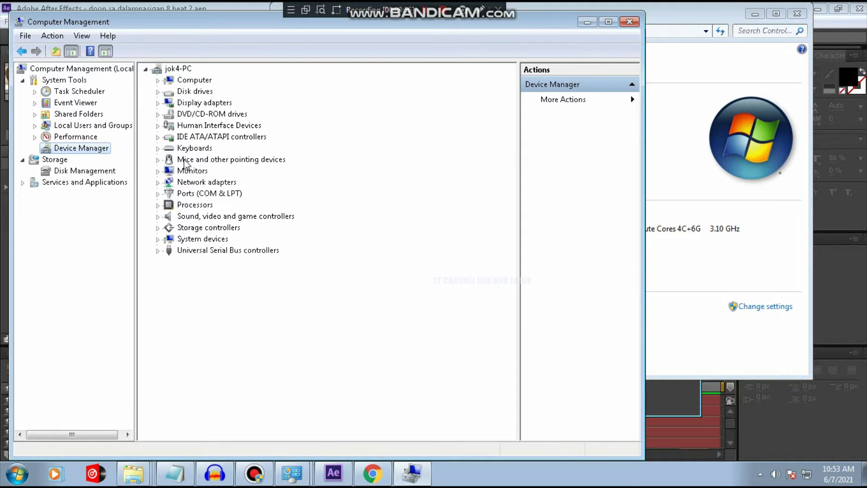
{"action": "left_click", "coordinate": [157, 91]}
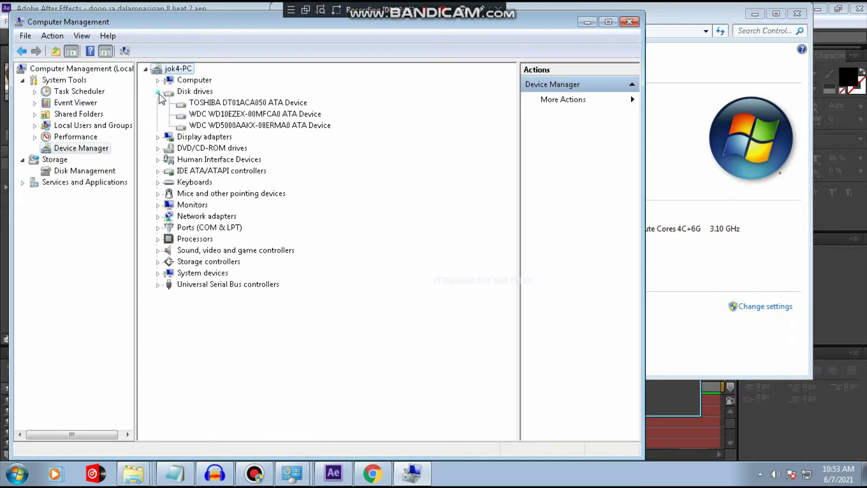
{"action": "left_click", "coordinate": [283, 105]}
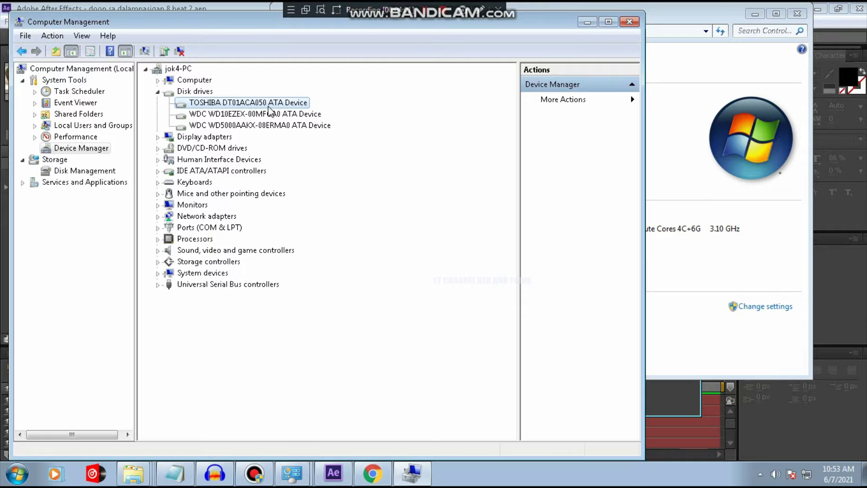
{"action": "left_click", "coordinate": [102, 174]}
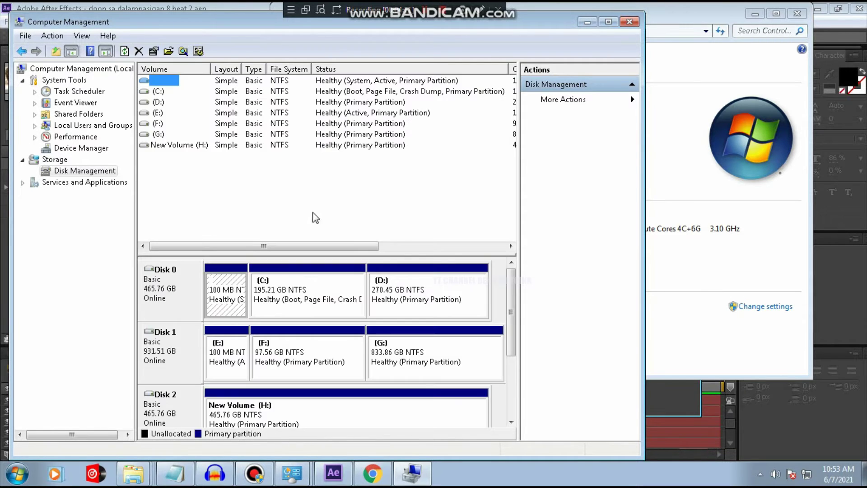
{"action": "mouse_move", "coordinate": [513, 300]}
{"action": "left_mouse_down"}
{"action": "mouse_move", "coordinate": [533, 349]}
{"action": "mouse_move", "coordinate": [529, 304]}
{"action": "left_mouse_up"}
- Expand Display adapters in Device Manager and select the NVIDIA GeForce GT 740 card
{"action": "left_click", "coordinate": [81, 149]}
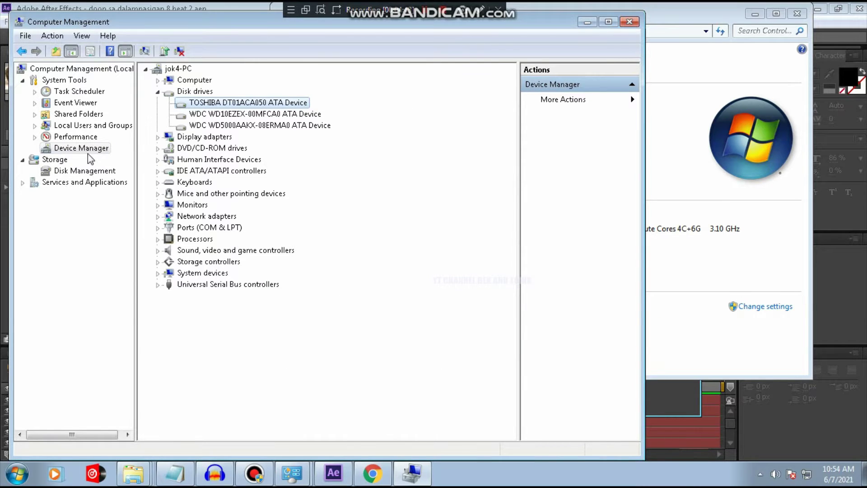
{"action": "left_click", "coordinate": [158, 137]}
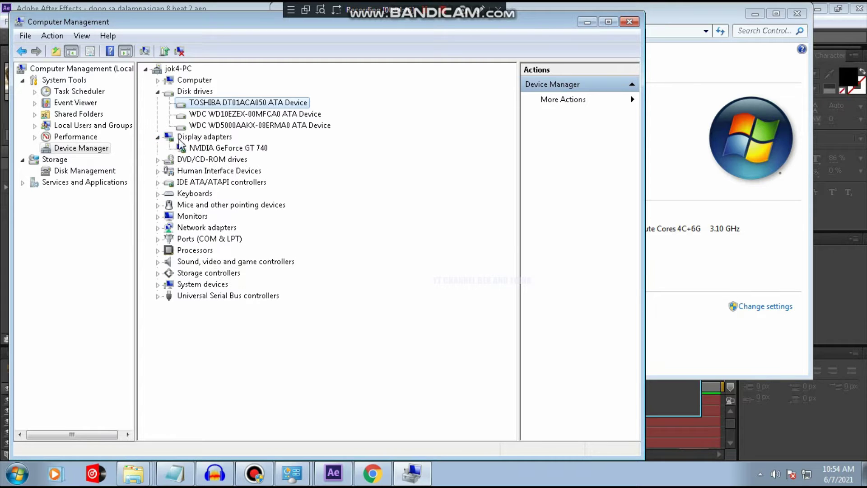
{"action": "left_click", "coordinate": [206, 137]}
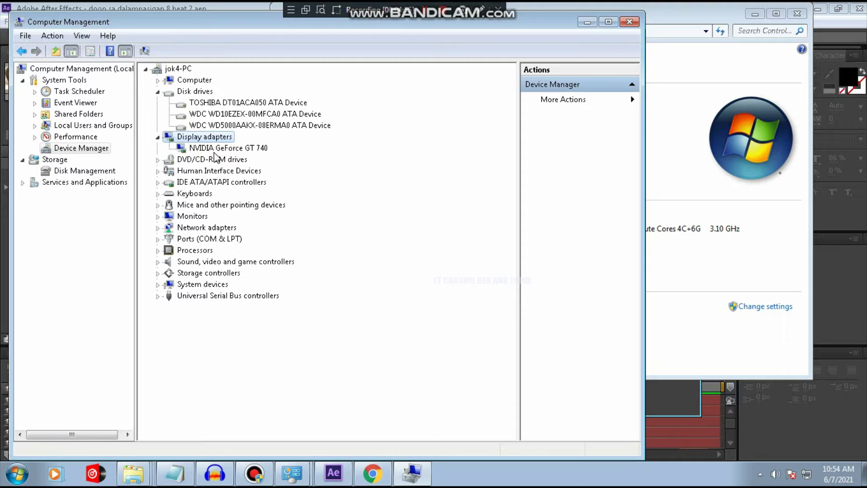
{"action": "left_click", "coordinate": [259, 150]}
{"action": "double_click", "coordinate": [245, 150]}
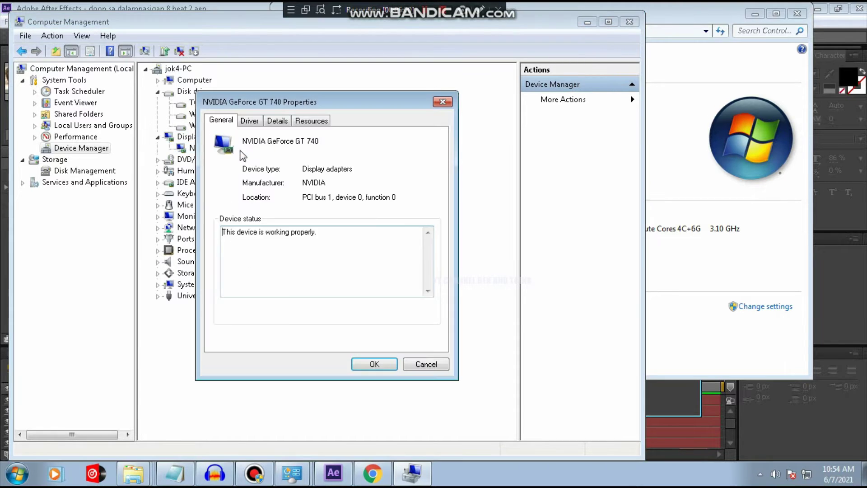
{"action": "left_click", "coordinate": [254, 122]}
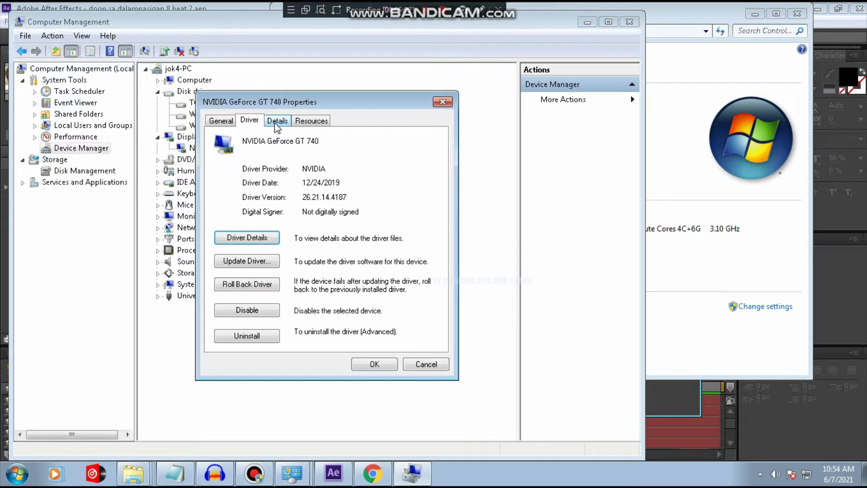
{"action": "left_click", "coordinate": [277, 123]}
{"action": "left_click", "coordinate": [311, 120]}
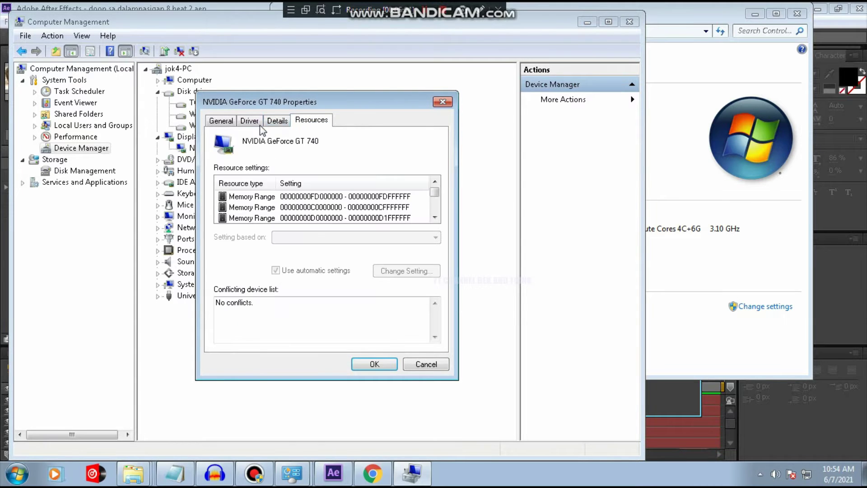
{"action": "left_click", "coordinate": [285, 120]}
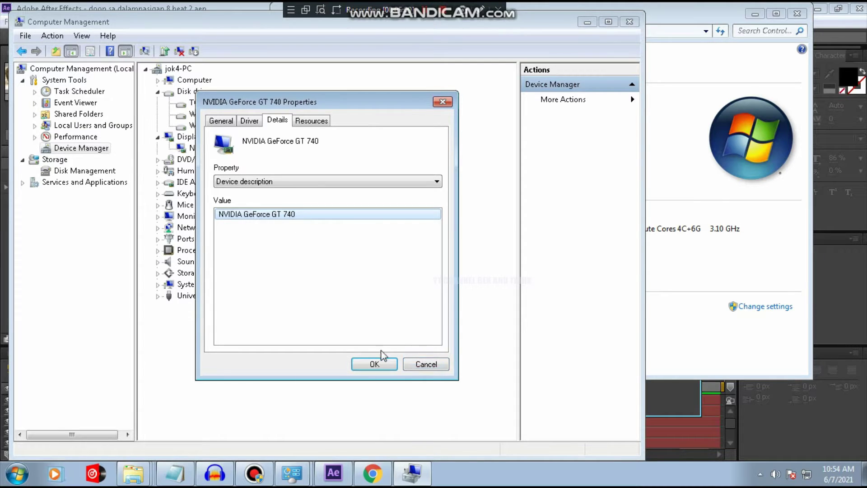
{"action": "left_click", "coordinate": [427, 364]}
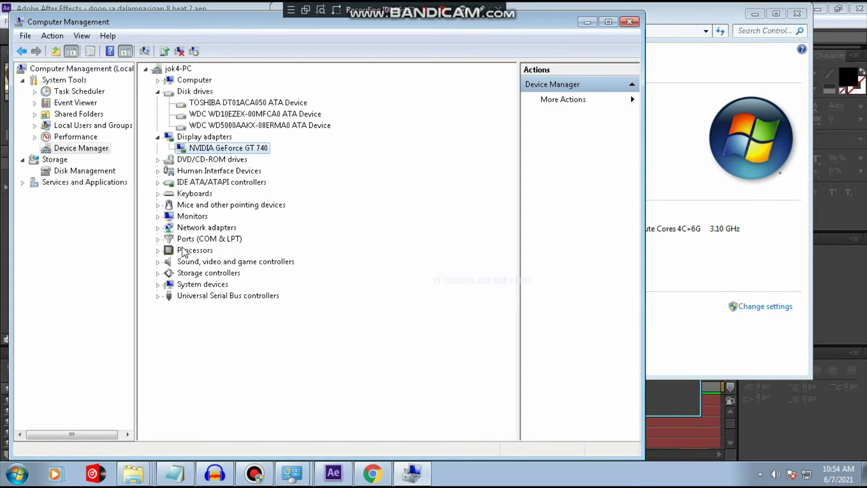
{"action": "left_click", "coordinate": [158, 251]}
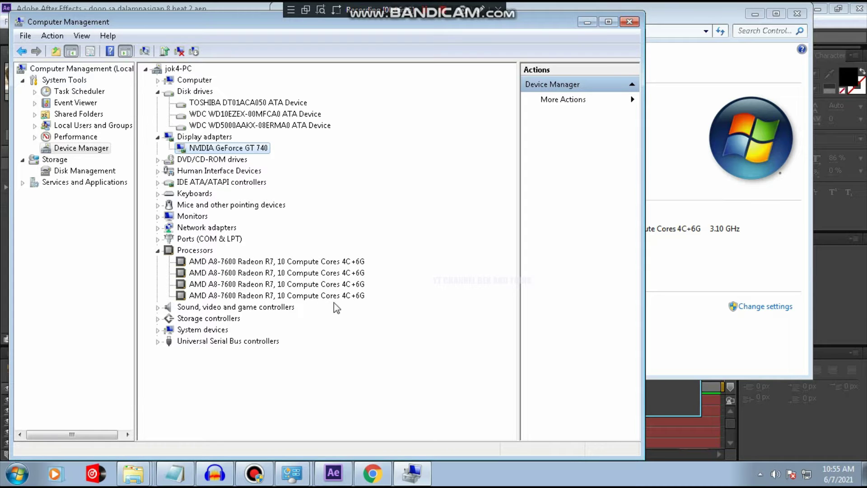
- Minimize Computer Management and close the System information window
{"action": "left_click", "coordinate": [588, 22]}
{"action": "left_click", "coordinate": [796, 14]}
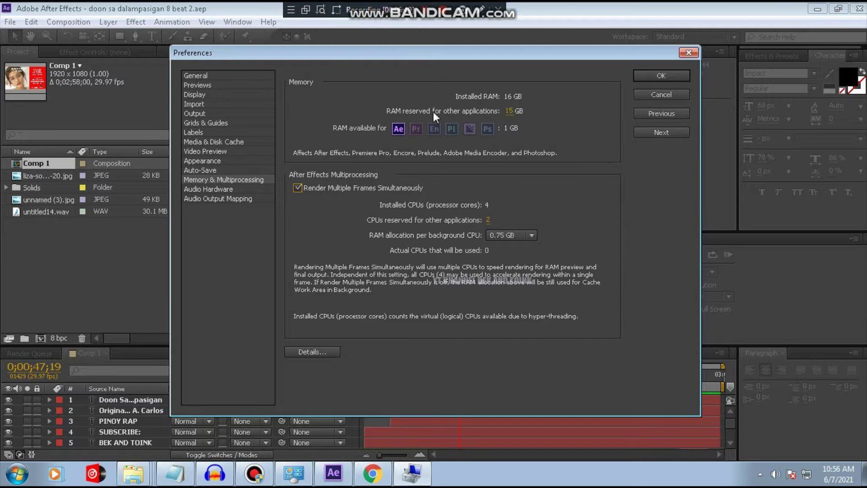
- Set RAM reserved to 4 GB, CPUs reserved to 1, and RAM per background CPU to 3 GB
{"action": "left_click", "coordinate": [508, 113]}
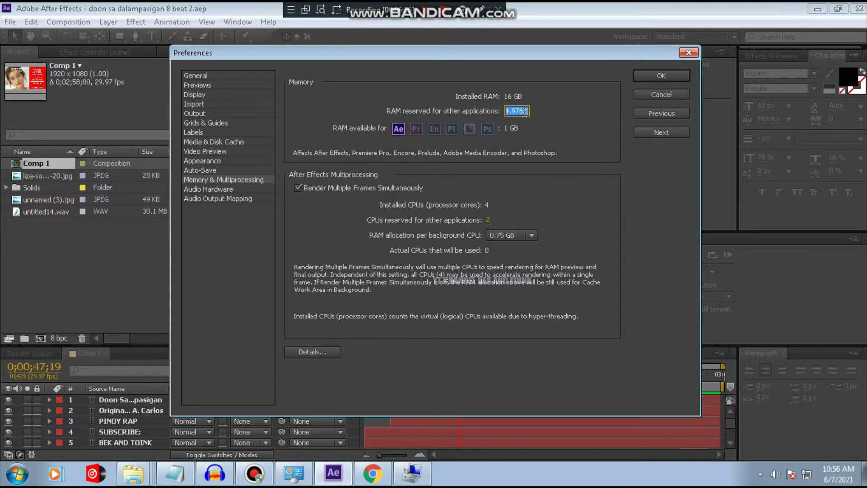
{"action": "mouse_move", "coordinate": [525, 113]}
{"action": "left_mouse_down"}
{"action": "mouse_move", "coordinate": [513, 115]}
{"action": "mouse_move", "coordinate": [527, 115]}
{"action": "left_mouse_up"}
{"action": "type", "text": "4"}
{"action": "left_click", "coordinate": [567, 127]}
{"action": "left_click", "coordinate": [495, 220]}
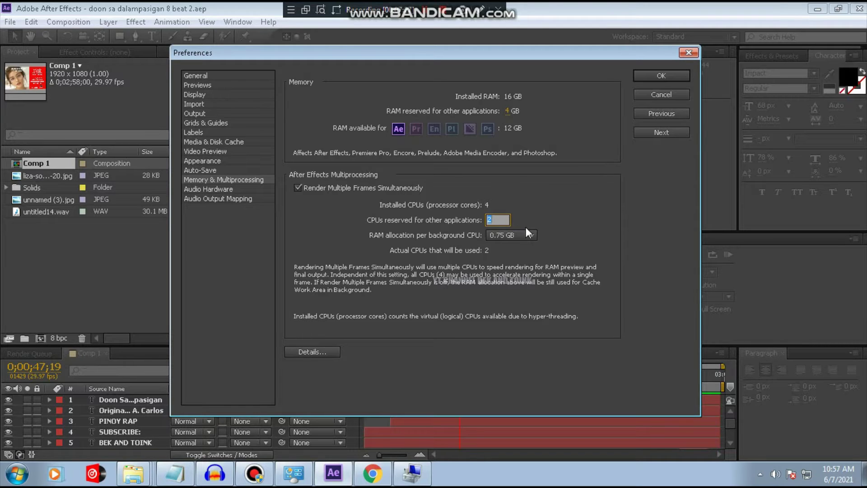
{"action": "type", "text": "1"}
{"action": "key", "text": "Return"}
{"action": "left_click", "coordinate": [534, 234]}
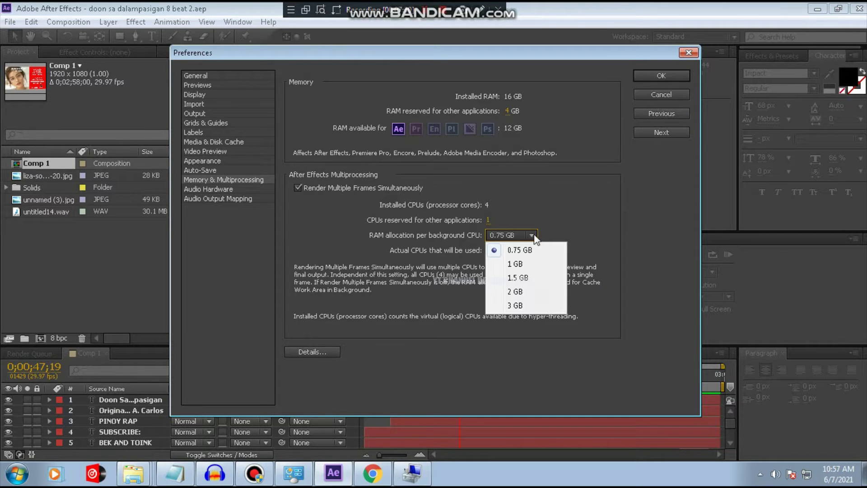
{"action": "left_click", "coordinate": [530, 305]}
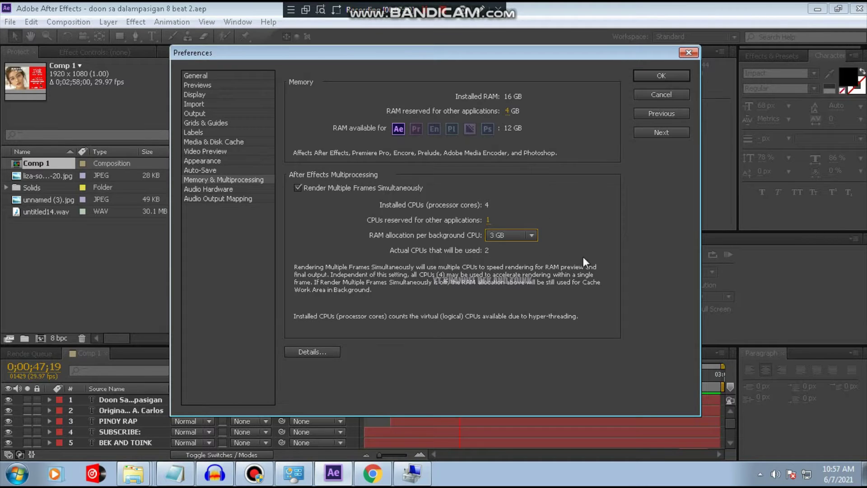
- Apply the memory preferences and highlight the render setting step in the Notepad notes
{"action": "left_click", "coordinate": [661, 75]}
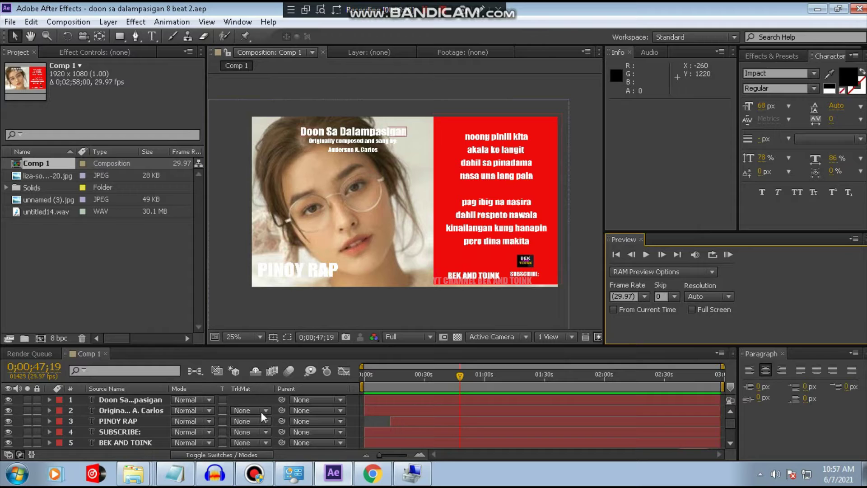
{"action": "mouse_move", "coordinate": [181, 478]}
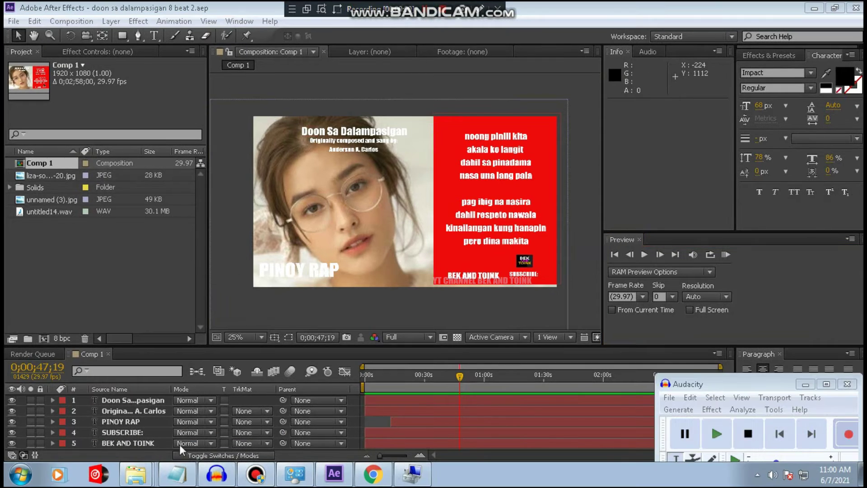
{"action": "left_click", "coordinate": [177, 474]}
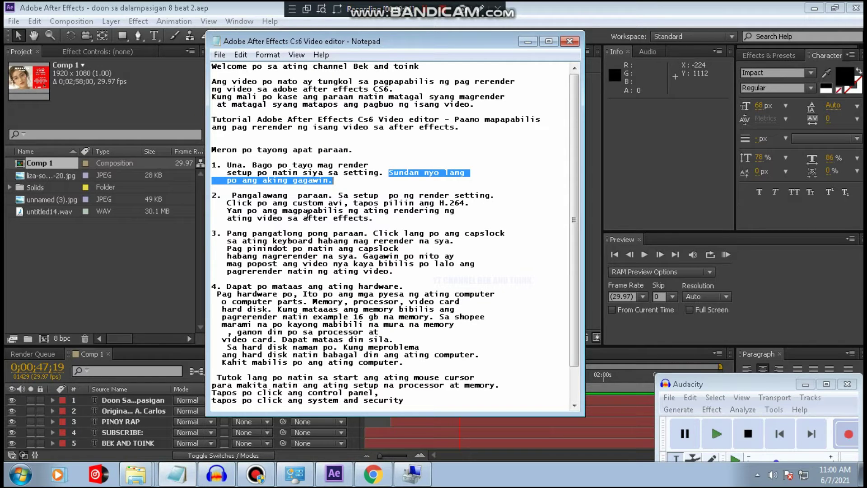
{"action": "left_click_drag", "start_coordinate": [341, 195], "coordinate": [492, 195]}
{"action": "left_click", "coordinate": [391, 195]}
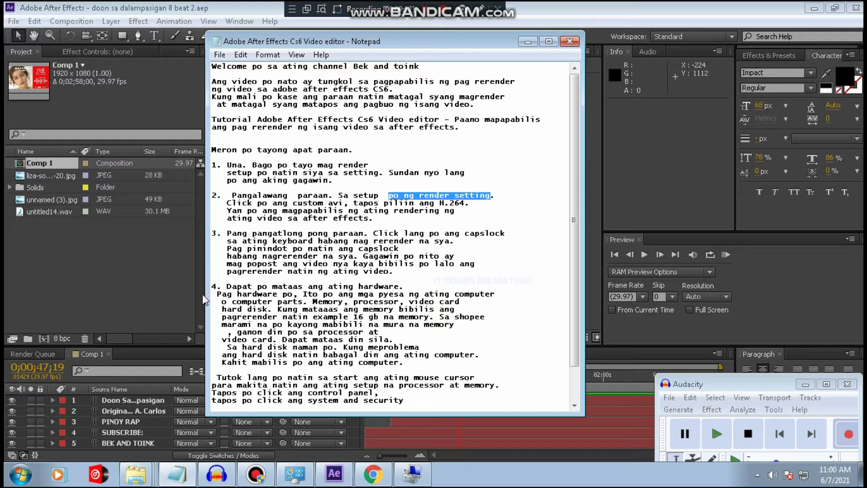
- Move the notes window aside and return to After Effects
{"action": "left_click_drag", "start_coordinate": [379, 41], "coordinate": [613, 61]}
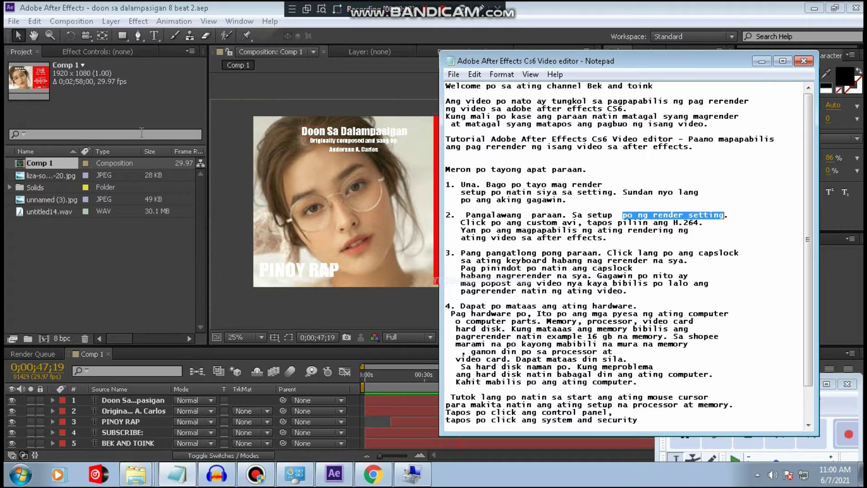
{"action": "left_click_drag", "start_coordinate": [574, 67], "coordinate": [673, 87]}
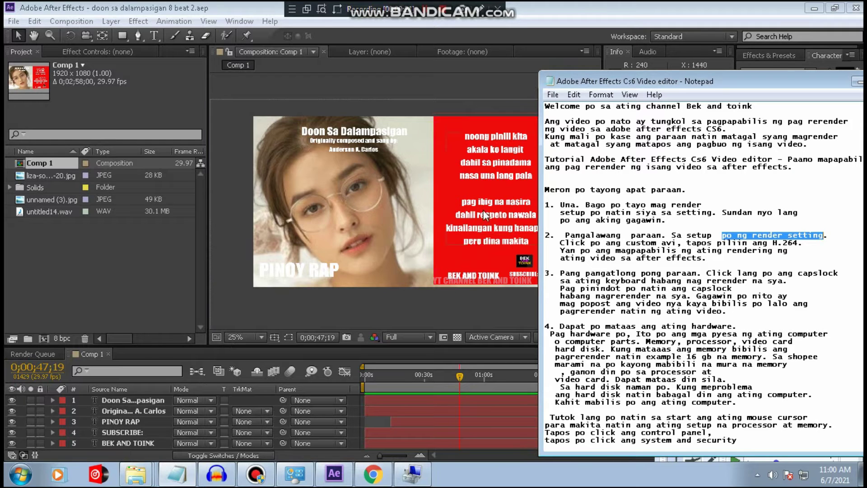
{"action": "left_click_drag", "start_coordinate": [700, 81], "coordinate": [243, 138]}
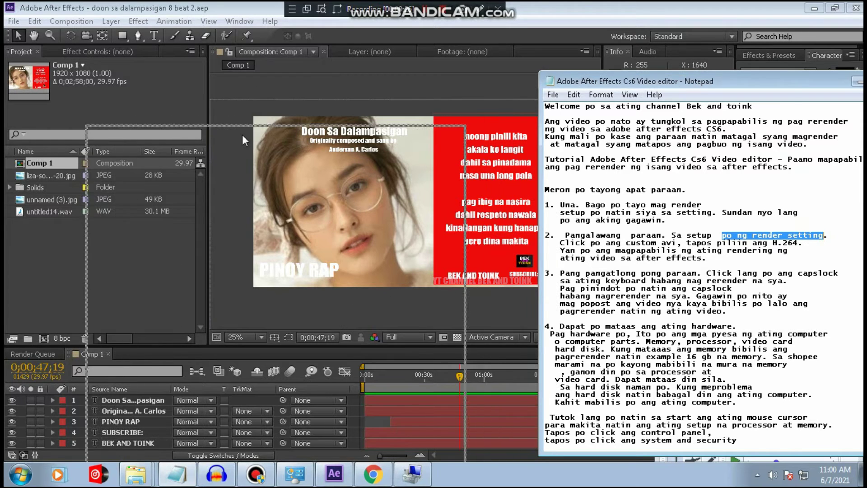
{"action": "left_click", "coordinate": [733, 237]}
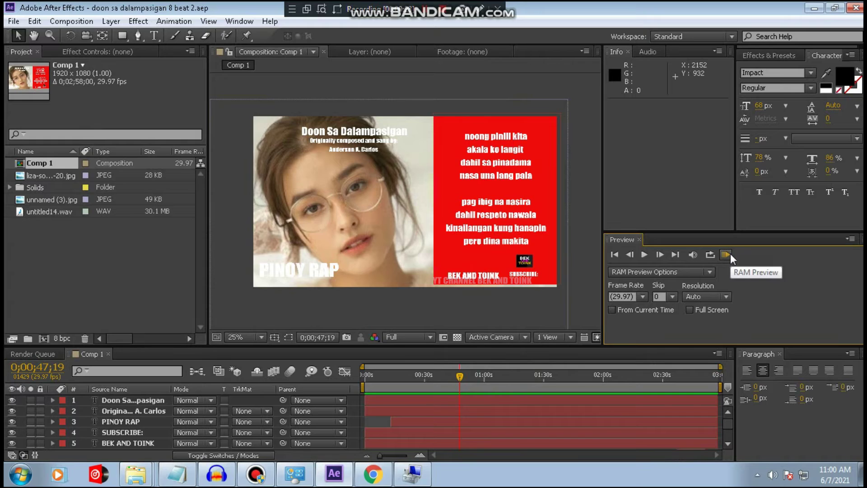
{"action": "left_click", "coordinate": [729, 254]}
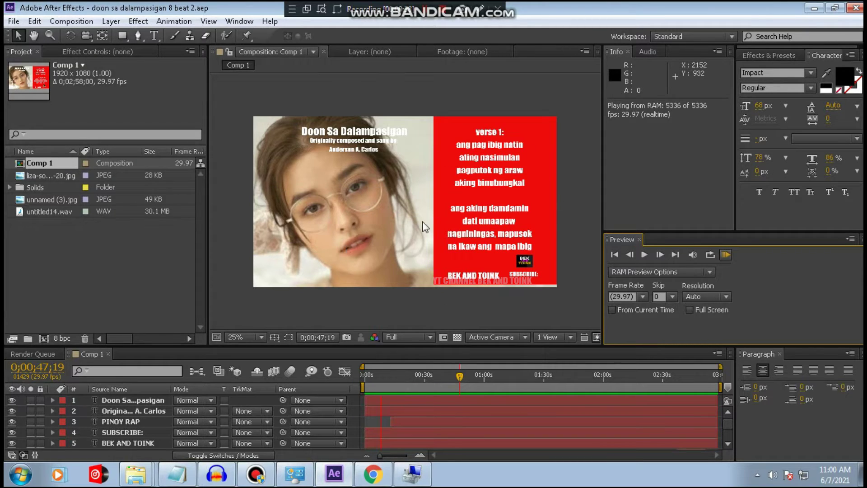
{"action": "left_click", "coordinate": [311, 188]}
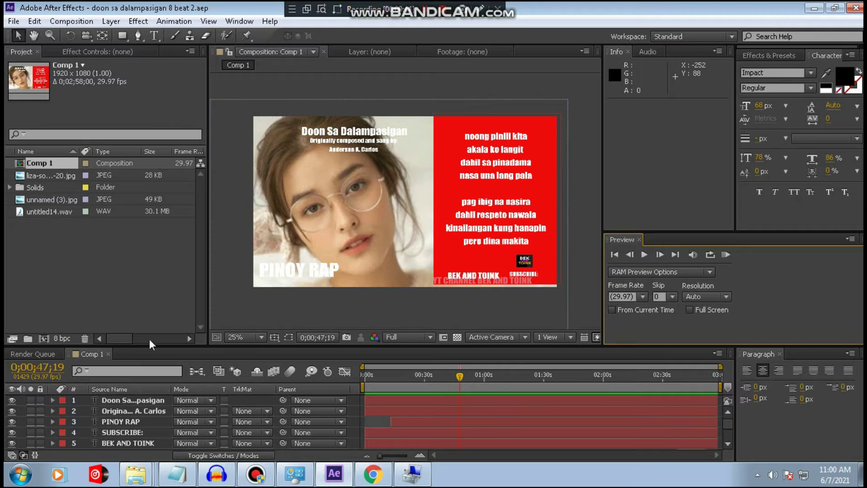
- Select all five Comp 1 layers and pre-compose them into Pre-comp 1, moving all attributes
{"action": "left_click", "coordinate": [126, 402]}
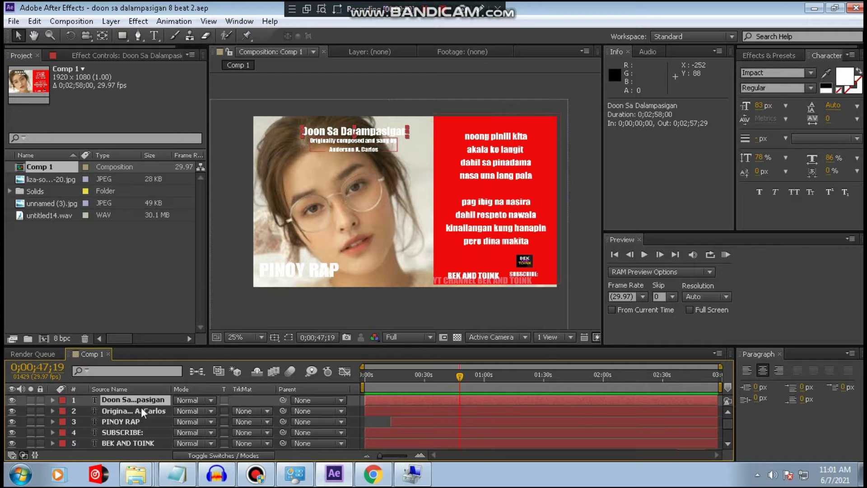
{"action": "key", "text": "ctrl+a"}
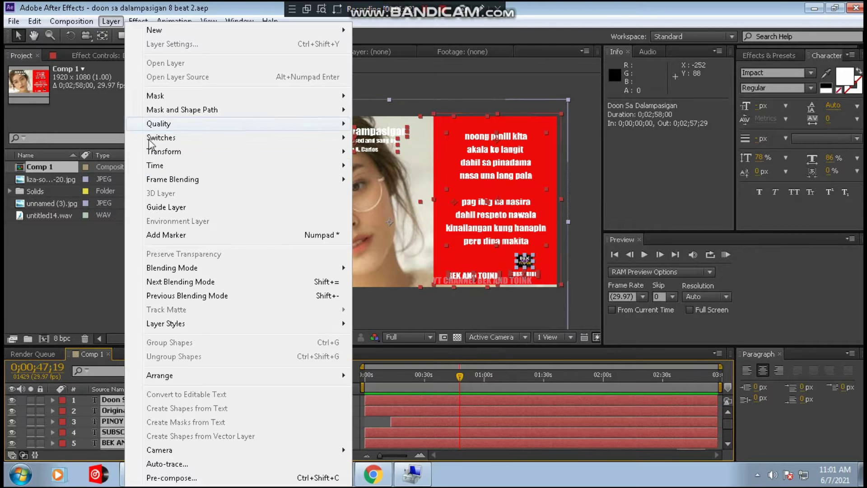
{"action": "left_click", "coordinate": [180, 479]}
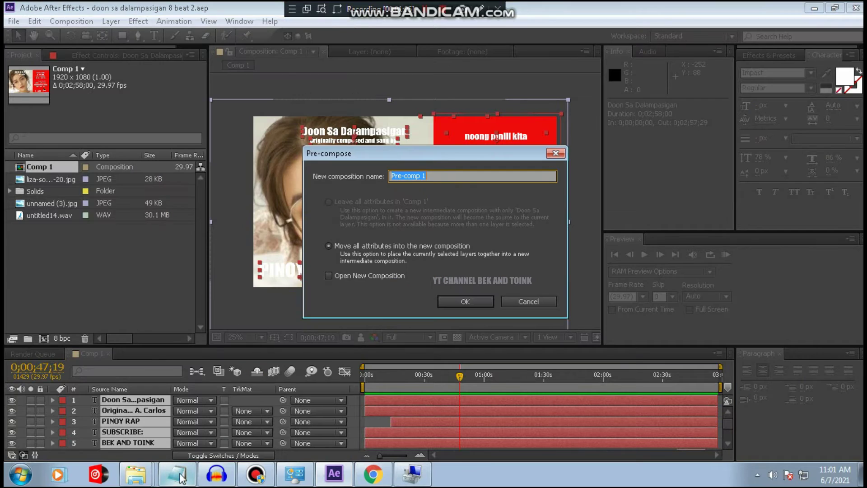
{"action": "left_click", "coordinate": [461, 300]}
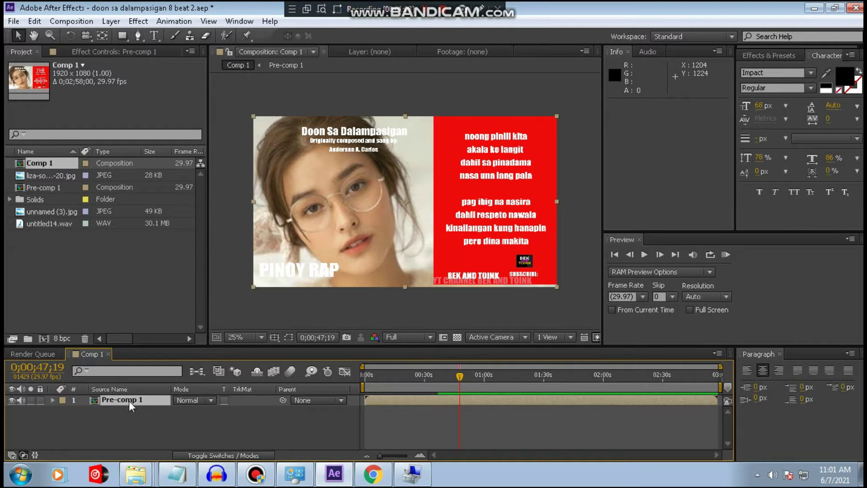
- Add Comp 1 to the Render Queue via Composition > Pre-render, outputting Comp 1.avi
{"action": "left_click", "coordinate": [72, 22]}
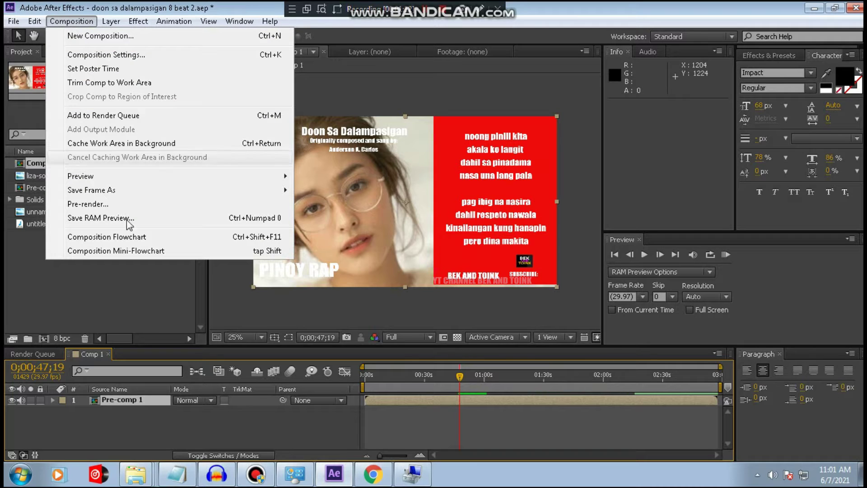
{"action": "left_click", "coordinate": [93, 205]}
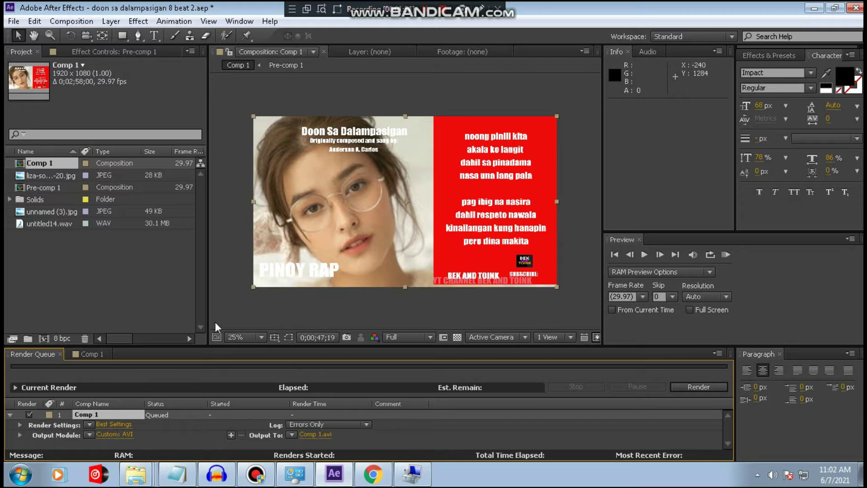
{"action": "left_click", "coordinate": [123, 435]}
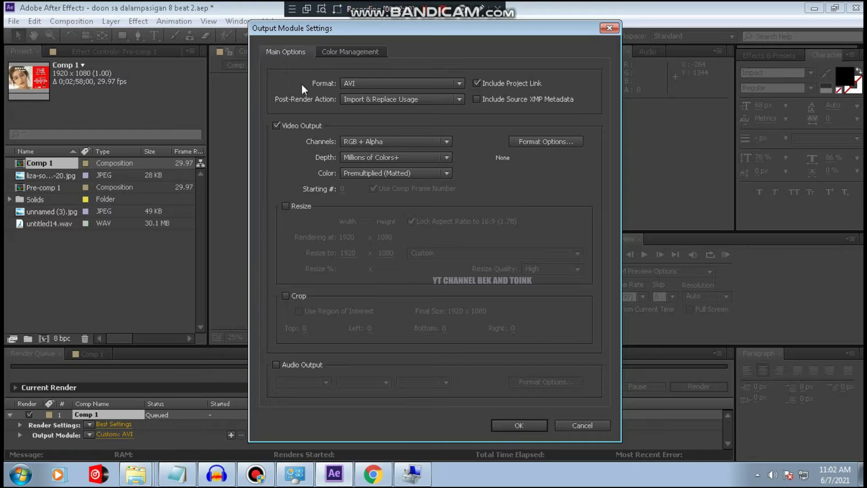
{"action": "left_click", "coordinate": [403, 85]}
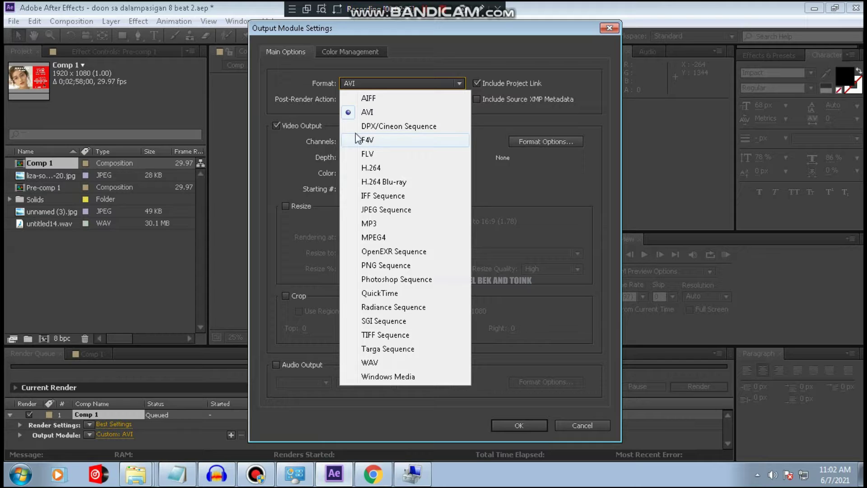
{"action": "left_click", "coordinate": [377, 171]}
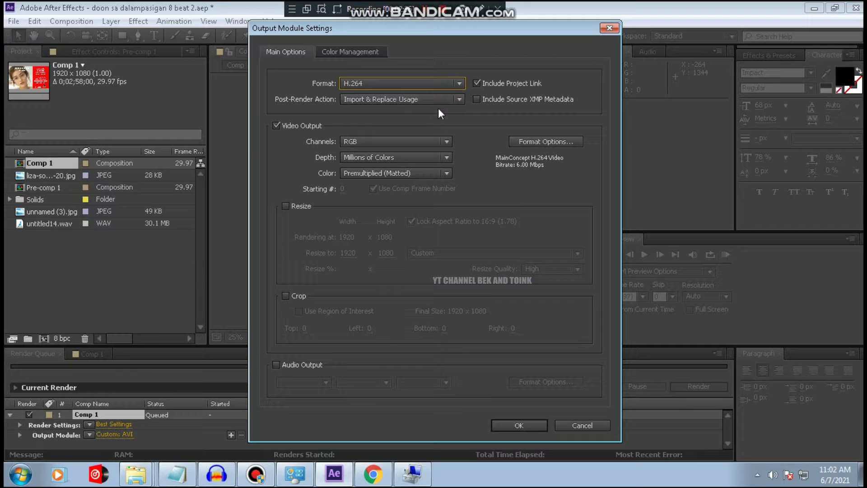
{"action": "left_click", "coordinate": [276, 365]}
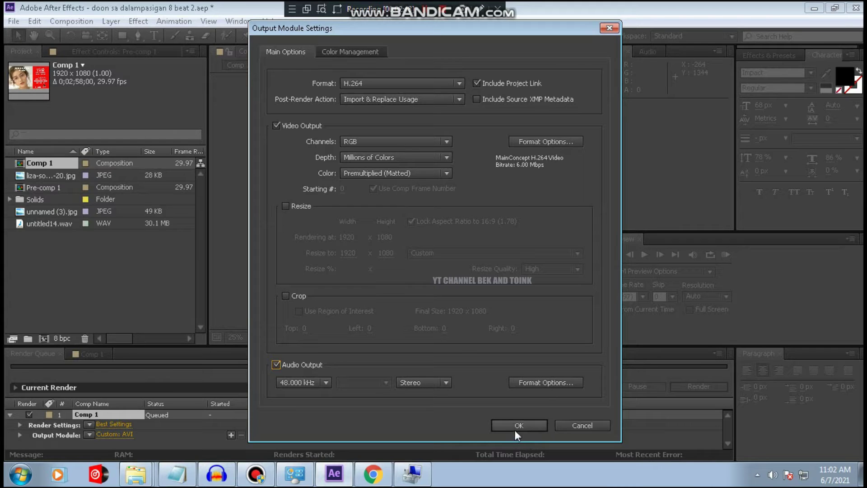
{"action": "left_click", "coordinate": [429, 84]}
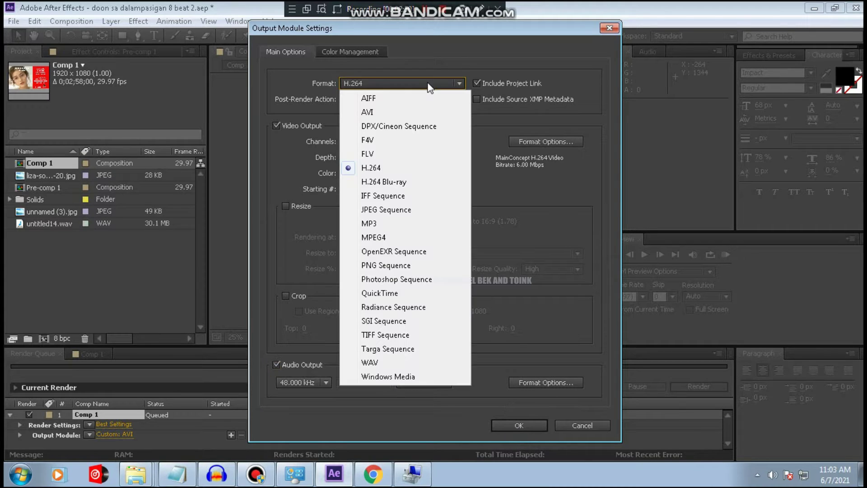
{"action": "left_click", "coordinate": [609, 29]}
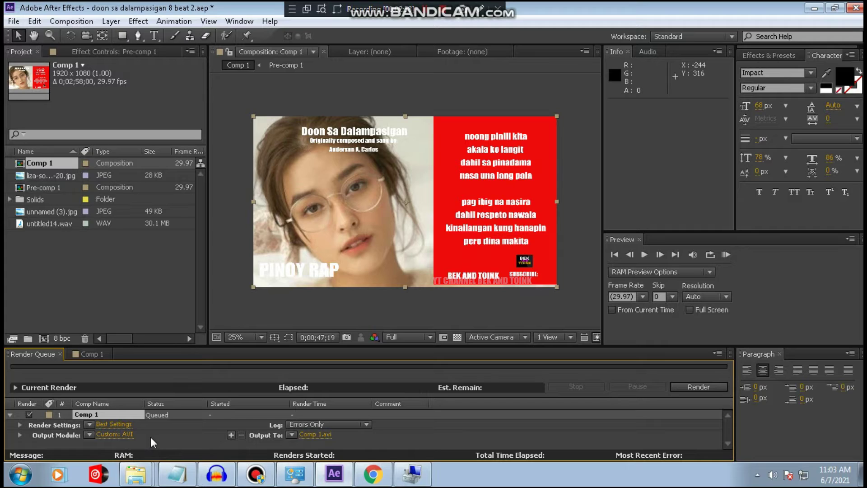
- Change Comp 1's output module from AVI to H.264 with Audio Output enabled, producing Comp 1.mp4
{"action": "left_click", "coordinate": [124, 435]}
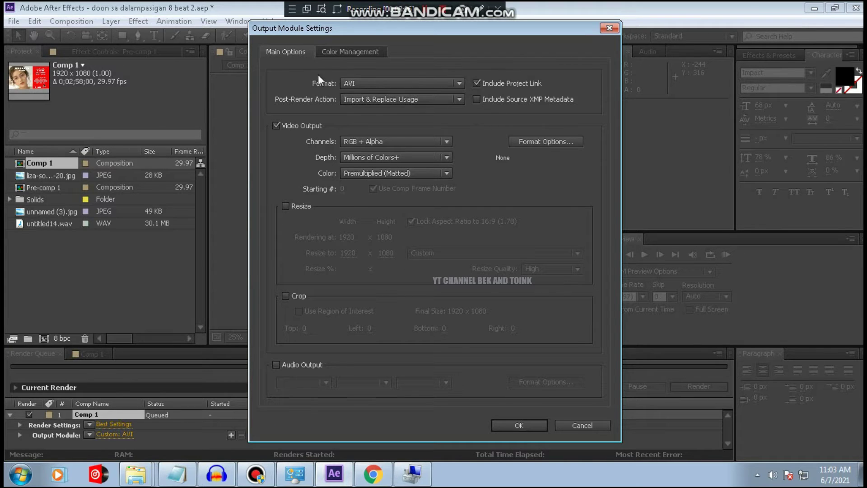
{"action": "left_click", "coordinate": [373, 82]}
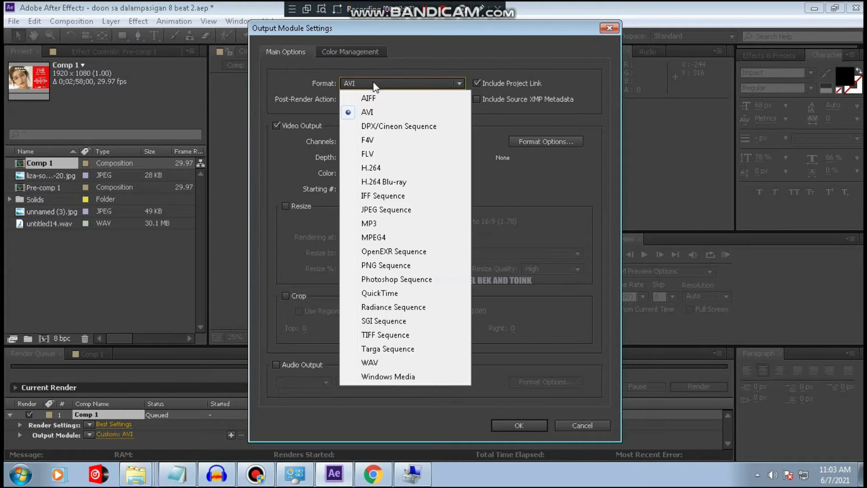
{"action": "left_click", "coordinate": [380, 170]}
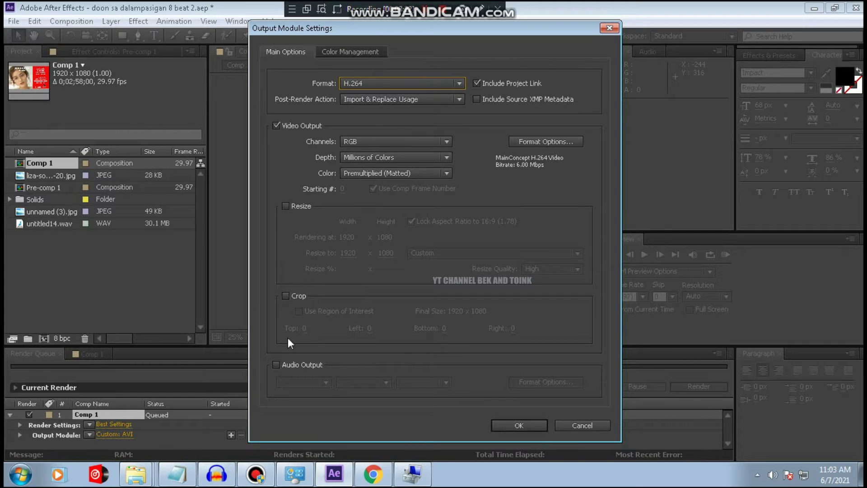
{"action": "left_click", "coordinate": [273, 366]}
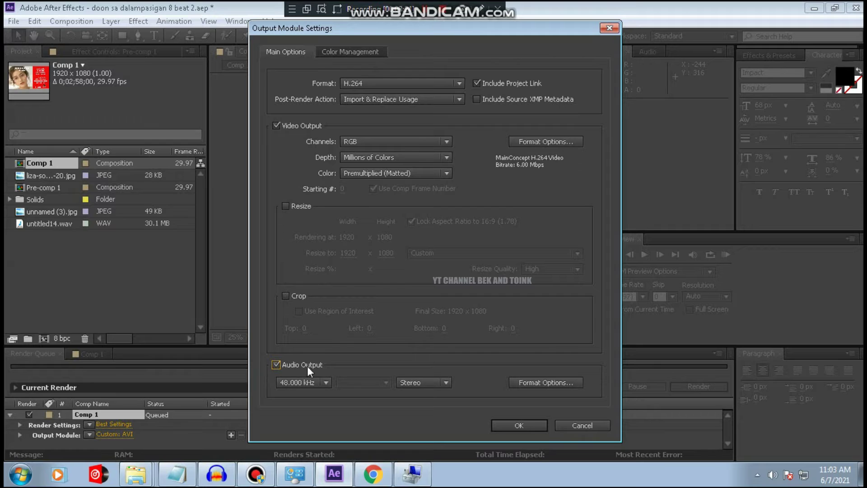
{"action": "left_click", "coordinate": [510, 426]}
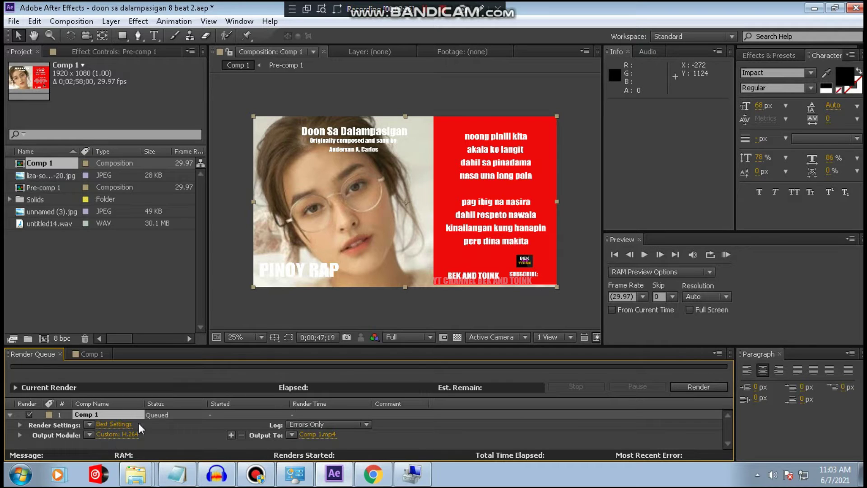
- Start rendering Comp 1 to Comp 1.mp4, pause it at frame 109, and bring Notepad forward
{"action": "left_click", "coordinate": [699, 387]}
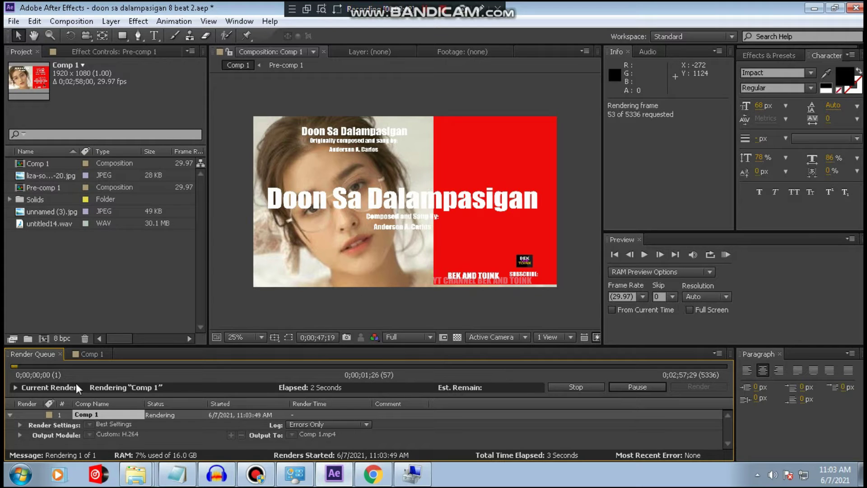
{"action": "left_click", "coordinate": [633, 386]}
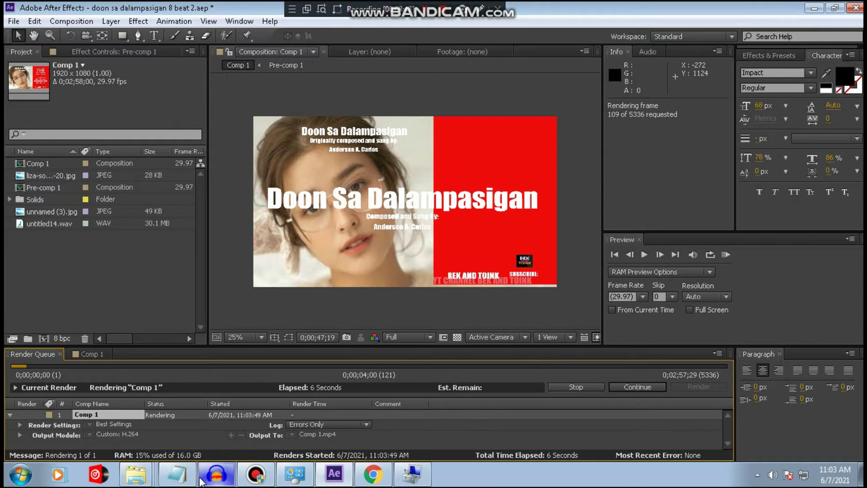
{"action": "left_click", "coordinate": [174, 480]}
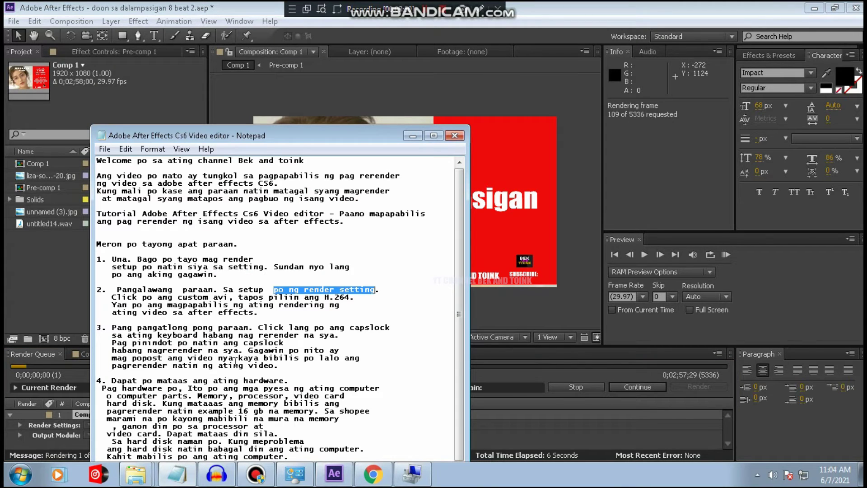
- Move the Notepad notes to the top-right corner and shorten the window to reveal Comp 1's render
{"action": "left_click_drag", "start_coordinate": [376, 137], "coordinate": [637, 67]}
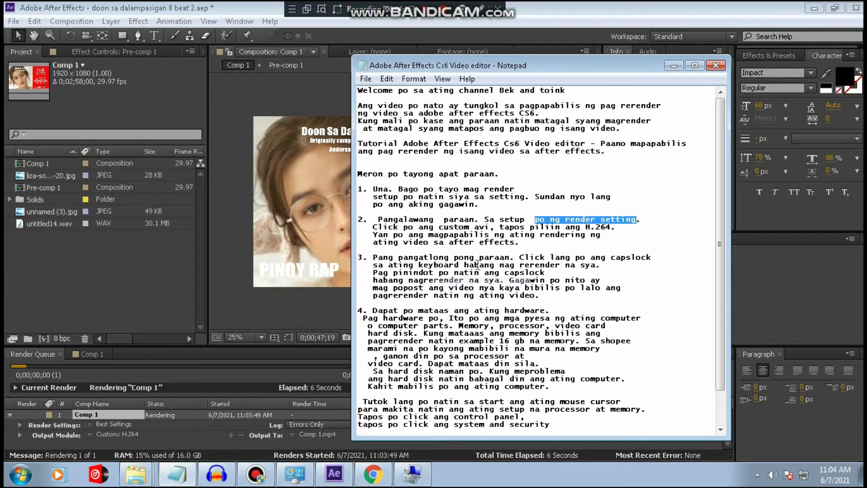
{"action": "left_click_drag", "start_coordinate": [582, 65], "coordinate": [415, 82]}
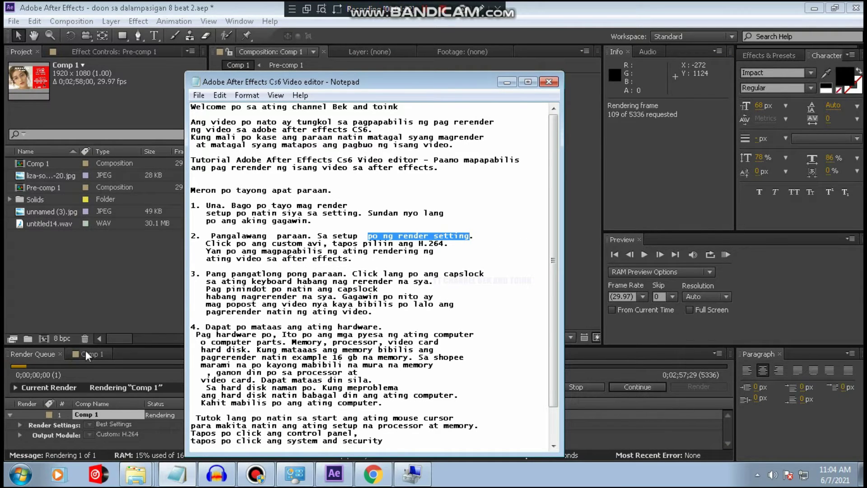
{"action": "left_click_drag", "start_coordinate": [370, 88], "coordinate": [677, 29]}
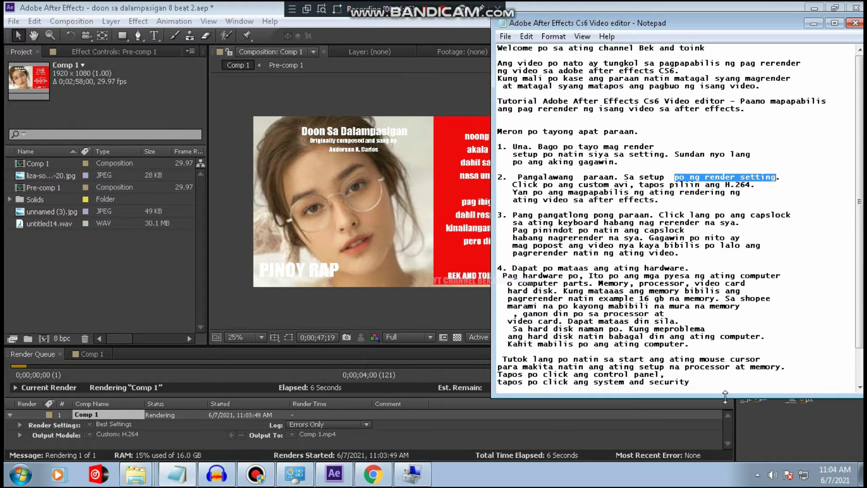
{"action": "left_click_drag", "start_coordinate": [725, 397], "coordinate": [703, 305]}
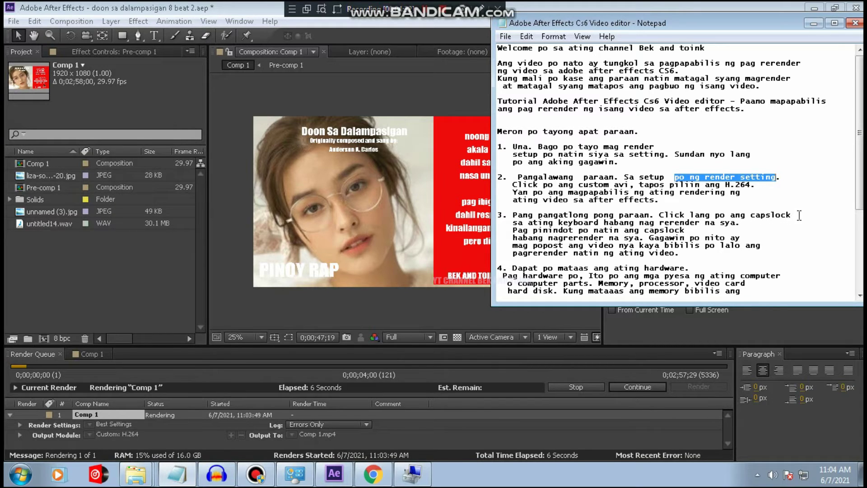
- Highlight the notes about caps lock, rendering in the background, and rendering faster
{"action": "left_click_drag", "start_coordinate": [791, 216], "coordinate": [661, 216]}
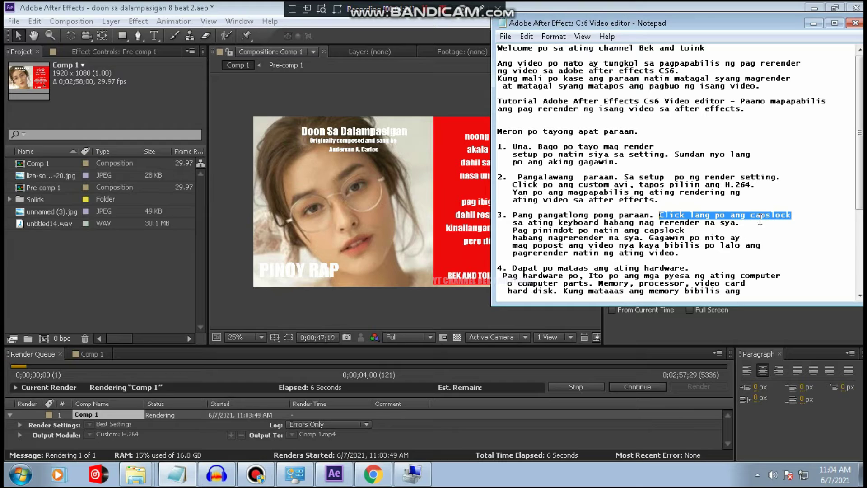
{"action": "left_click_drag", "start_coordinate": [510, 223], "coordinate": [628, 224]}
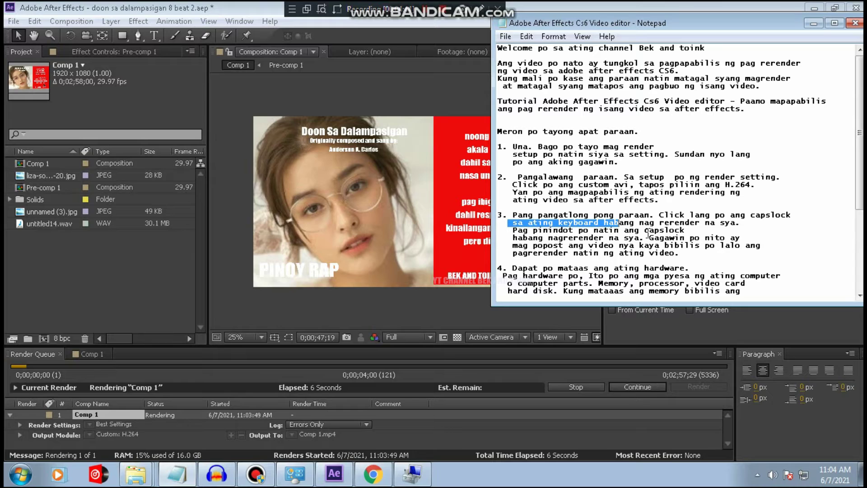
{"action": "left_click", "coordinate": [616, 223]}
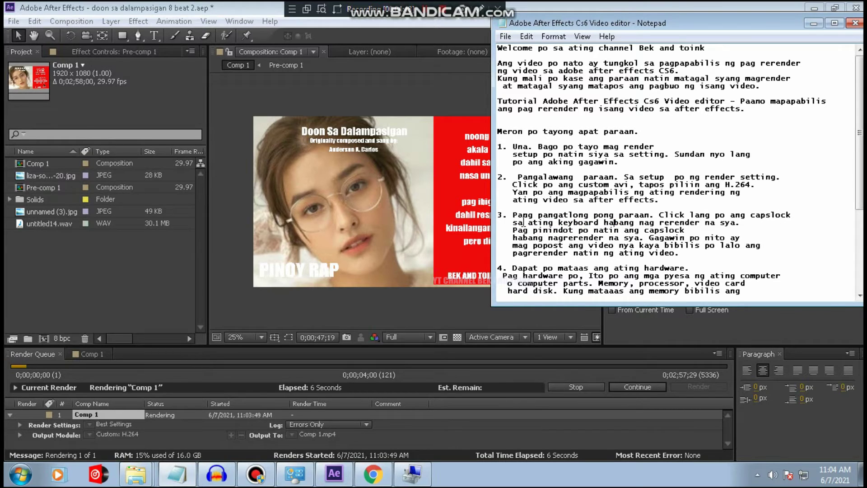
{"action": "left_click_drag", "start_coordinate": [604, 223], "coordinate": [741, 226]}
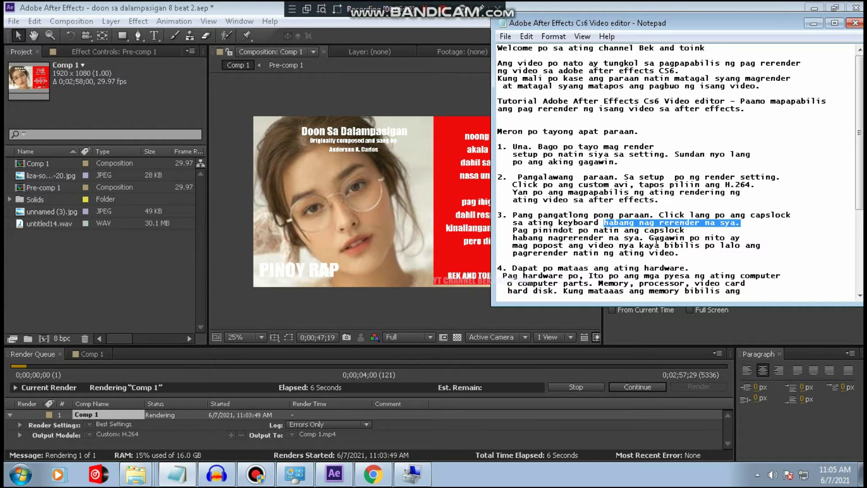
{"action": "mouse_move", "coordinate": [650, 239]}
{"action": "left_mouse_down"}
{"action": "mouse_move", "coordinate": [744, 239]}
{"action": "mouse_move", "coordinate": [641, 246]}
{"action": "left_mouse_up"}
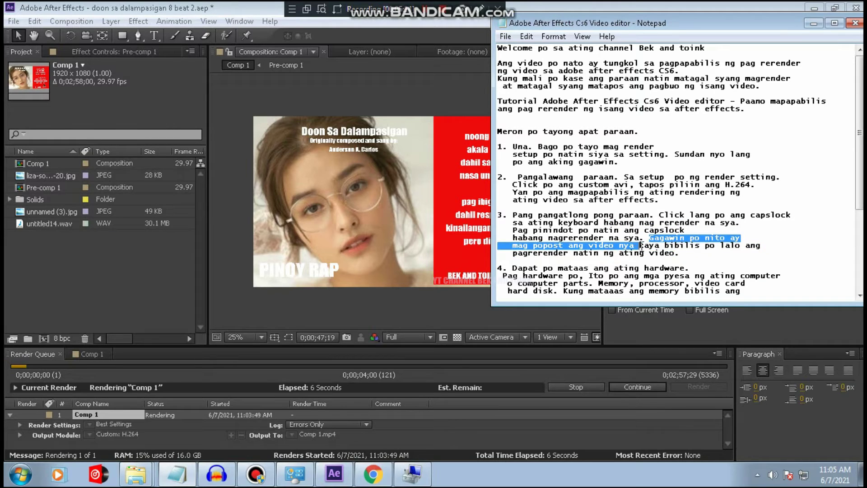
{"action": "mouse_move", "coordinate": [643, 246]}
{"action": "left_mouse_down"}
{"action": "mouse_move", "coordinate": [743, 246]}
{"action": "mouse_move", "coordinate": [684, 257]}
{"action": "left_mouse_up"}
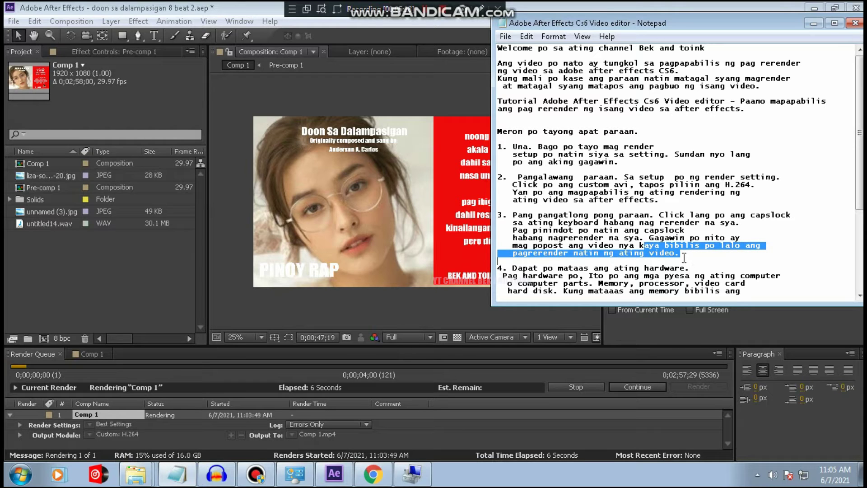
{"action": "left_click_drag", "start_coordinate": [684, 257], "coordinate": [685, 262]}
- Clear the selection, minimize the notes, and resume the paused Comp 1 render
{"action": "left_click", "coordinate": [650, 242]}
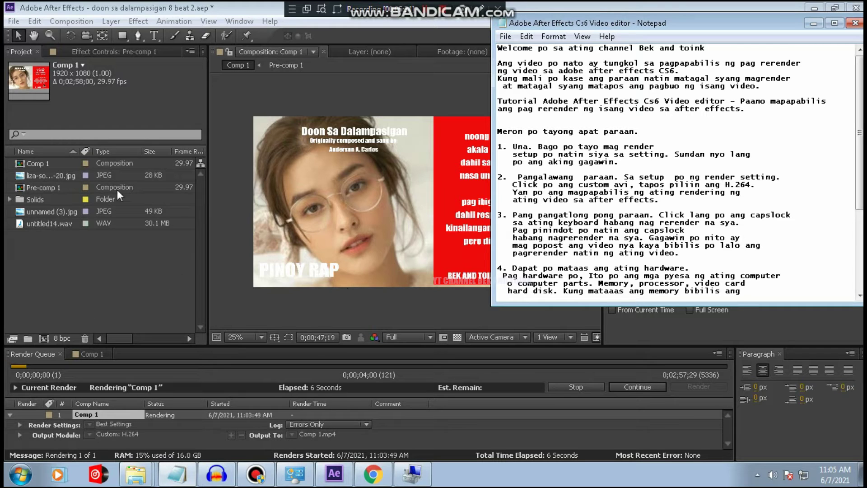
{"action": "left_click", "coordinate": [812, 24]}
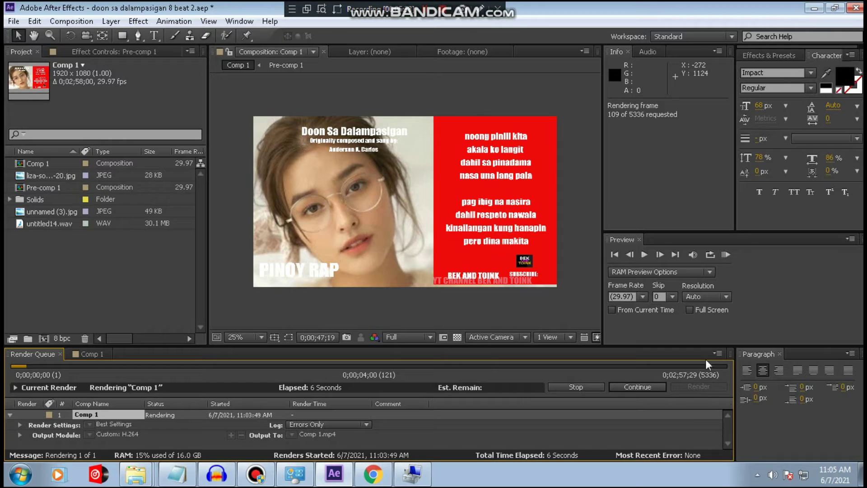
{"action": "left_click", "coordinate": [646, 389]}
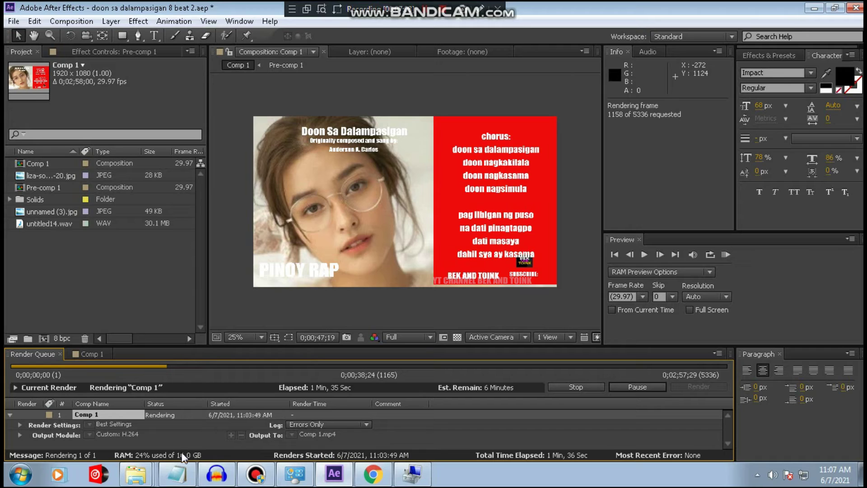
- Bring up the Audacity recording window from the taskbar
{"action": "mouse_move", "coordinate": [185, 482]}
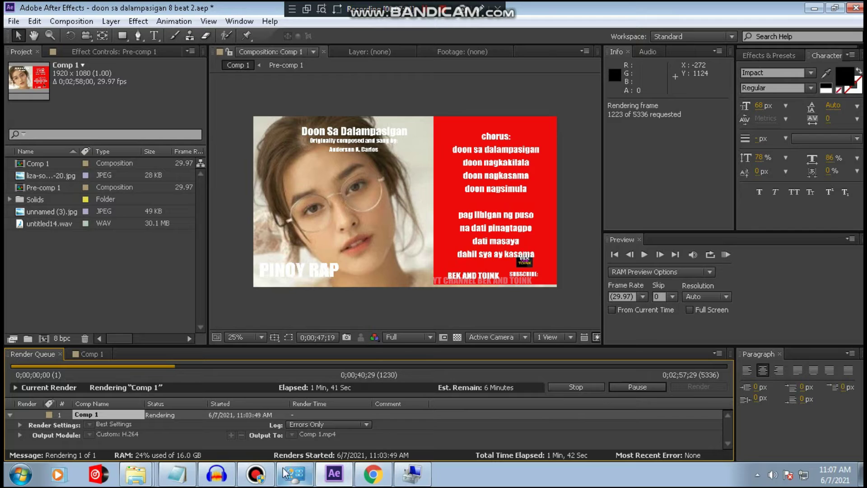
{"action": "left_click", "coordinate": [217, 474]}
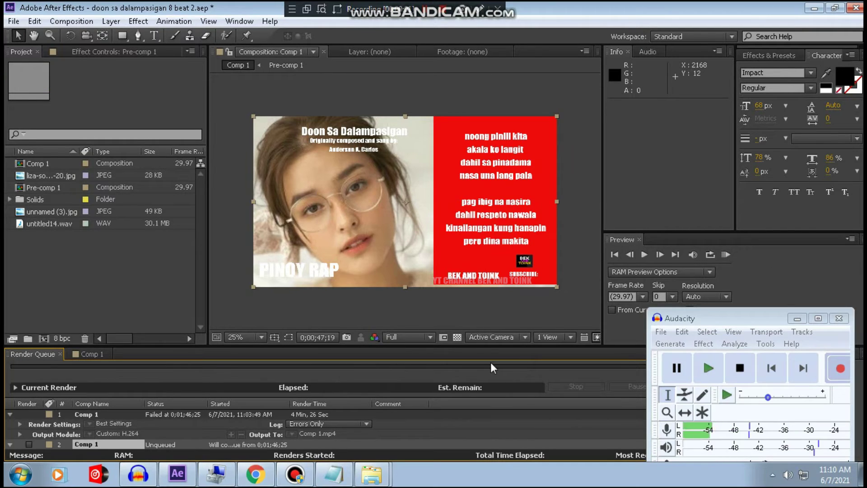
- Bring the tutorial script forward and scroll to section 4 on hardware requirements
{"action": "left_click", "coordinate": [335, 479]}
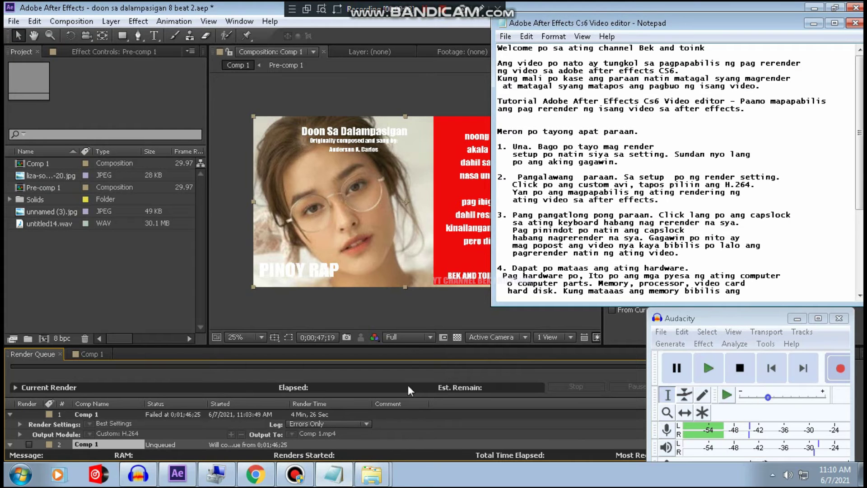
{"action": "left_click_drag", "start_coordinate": [859, 171], "coordinate": [860, 253]}
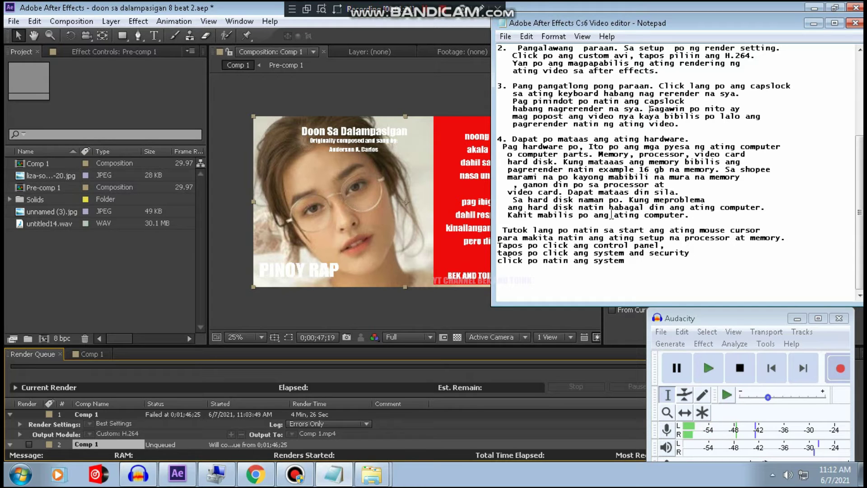
- Highlight the strong-hardware line, the computer-parts sentence and 'Memory,', then switch to Chrome
{"action": "left_click_drag", "start_coordinate": [513, 140], "coordinate": [691, 139]}
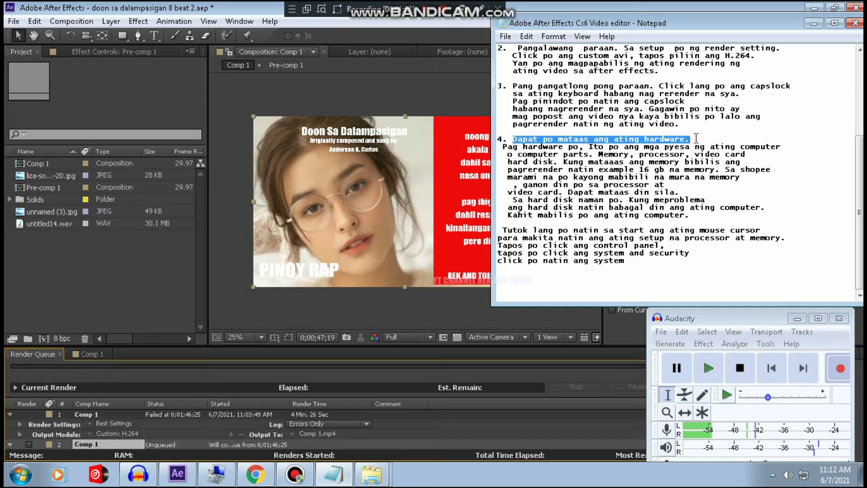
{"action": "left_click_drag", "start_coordinate": [506, 149], "coordinate": [784, 148]}
{"action": "left_click", "coordinate": [591, 147]}
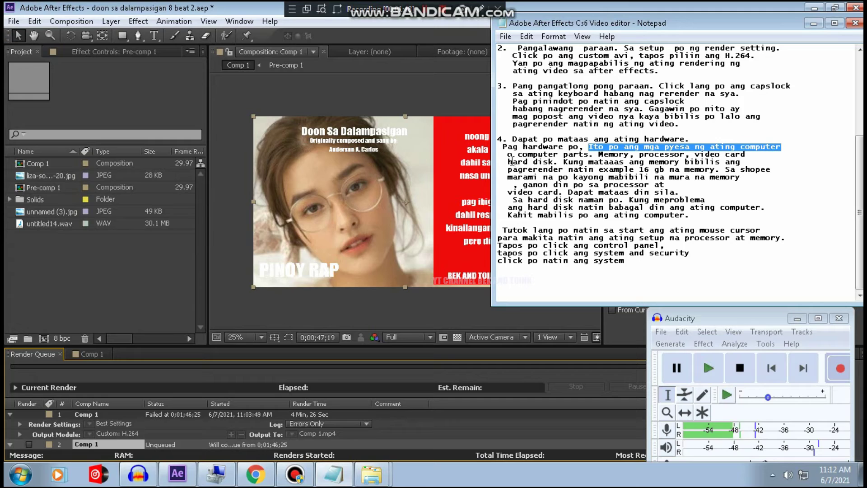
{"action": "double_click", "coordinate": [605, 155]}
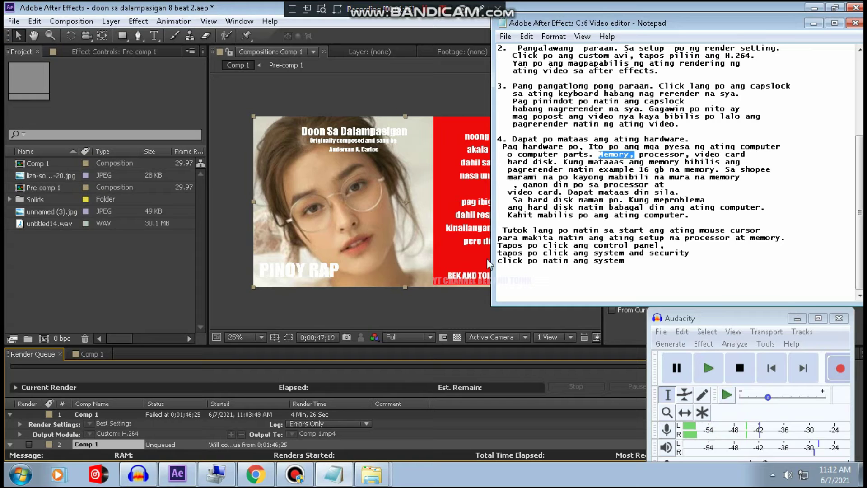
{"action": "left_click", "coordinate": [262, 479]}
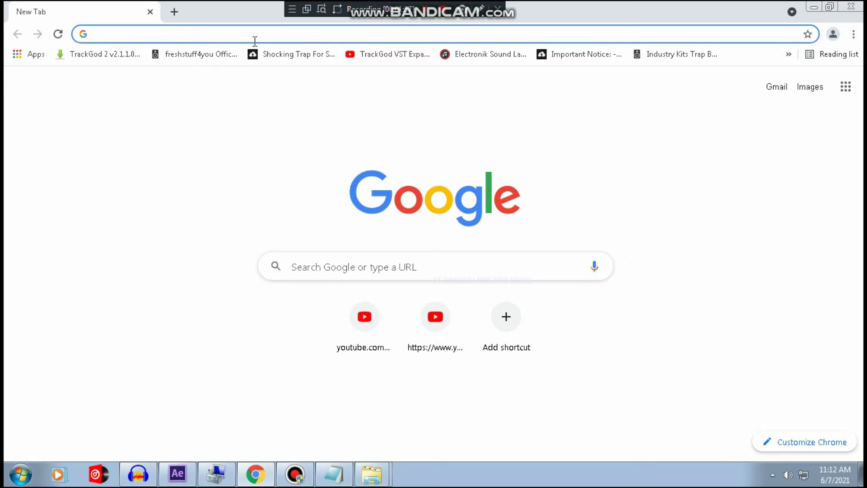
- Search Google for 'memory computer picture' using the address bar suggestion
{"action": "left_click", "coordinate": [255, 36]}
{"action": "type", "text": "ME"}
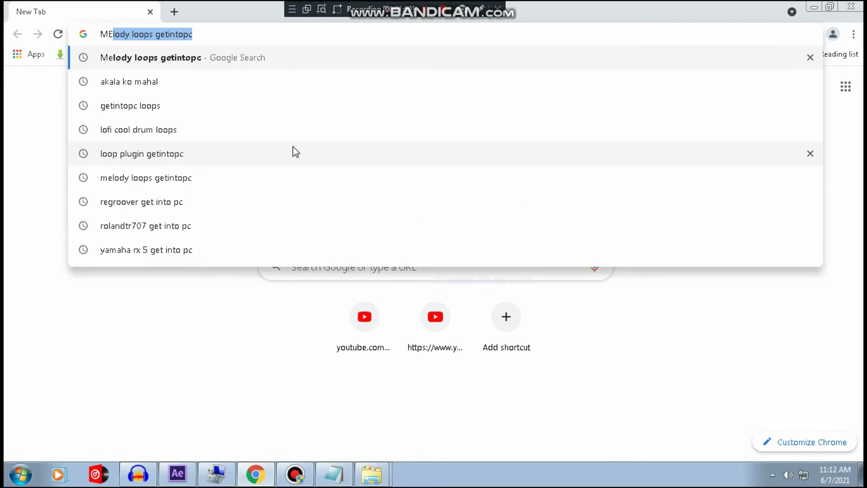
{"action": "type", "text": "MORY"}
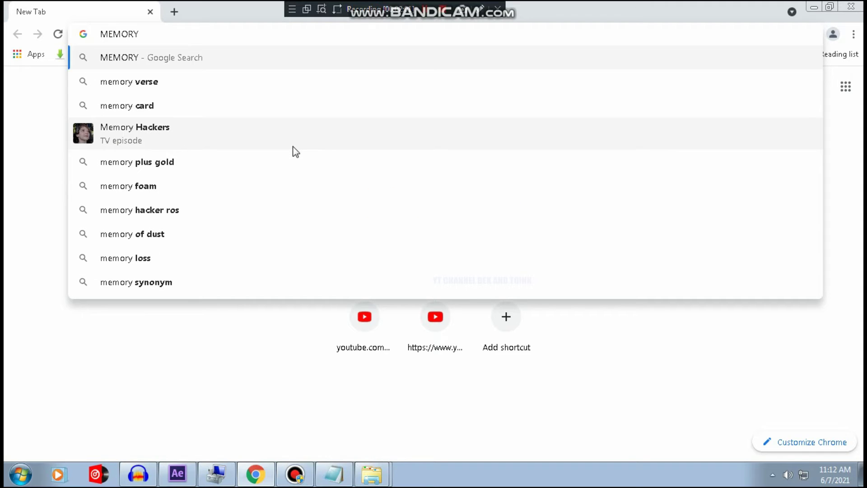
{"action": "type", "text": " COMPUTER"}
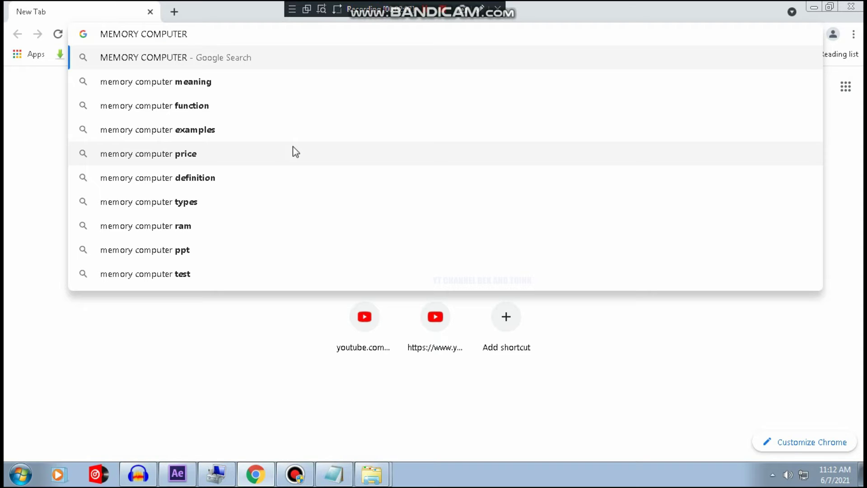
{"action": "type", "text": " PIC"}
{"action": "key", "text": "Down"}
{"action": "key", "text": "Return"}
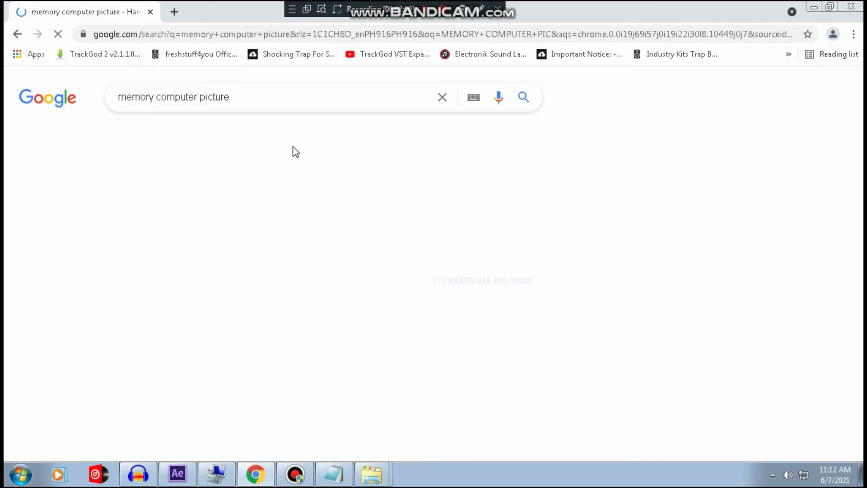
{"action": "scroll", "coordinate": [328, 198], "scroll_direction": "down", "scroll_amount": 3}
{"action": "scroll", "coordinate": [327, 197], "scroll_direction": "down", "scroll_amount": 3}
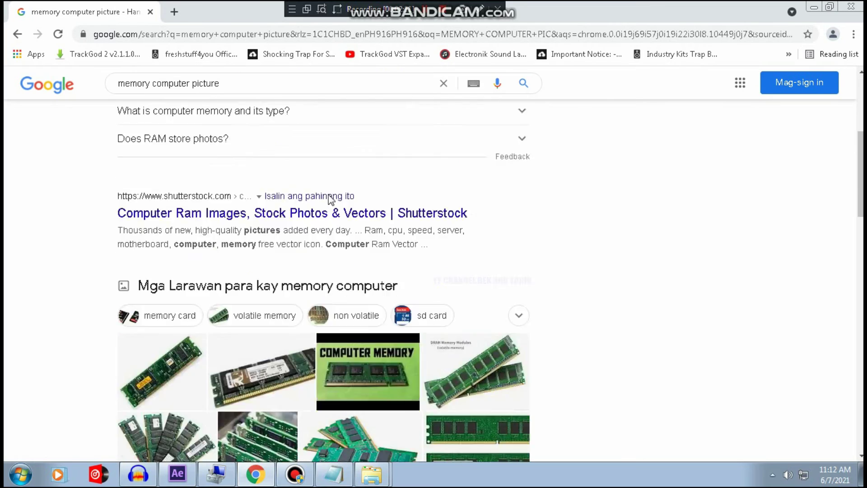
{"action": "scroll", "coordinate": [330, 199], "scroll_direction": "down", "scroll_amount": 4}
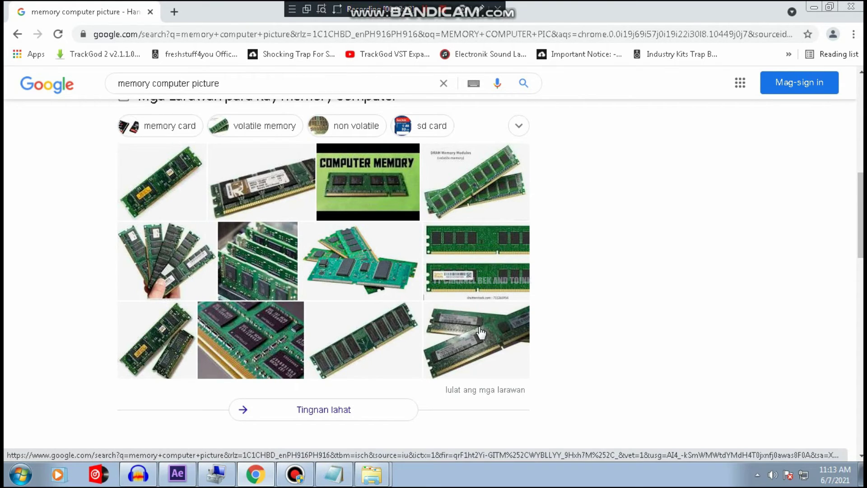
- Browse the Google Images results for computer memory, then type 'SHOPEE' as a new address
{"action": "left_click", "coordinate": [475, 278]}
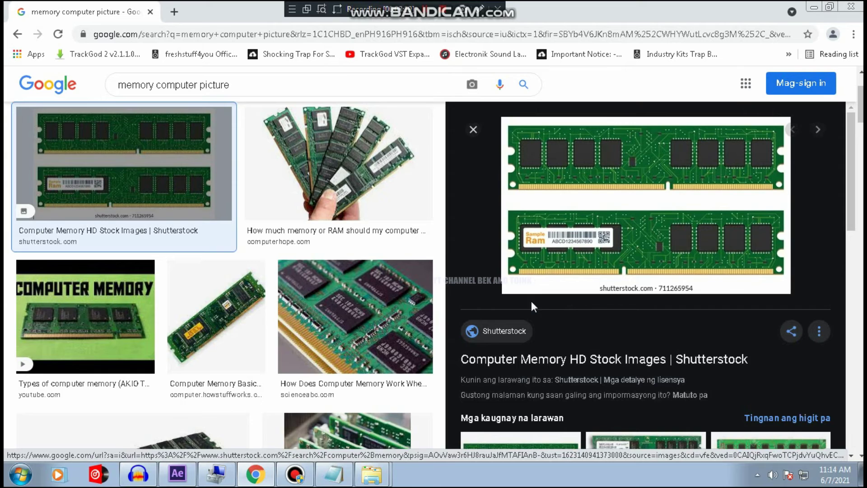
{"action": "scroll", "coordinate": [342, 292], "scroll_direction": "down", "scroll_amount": 3}
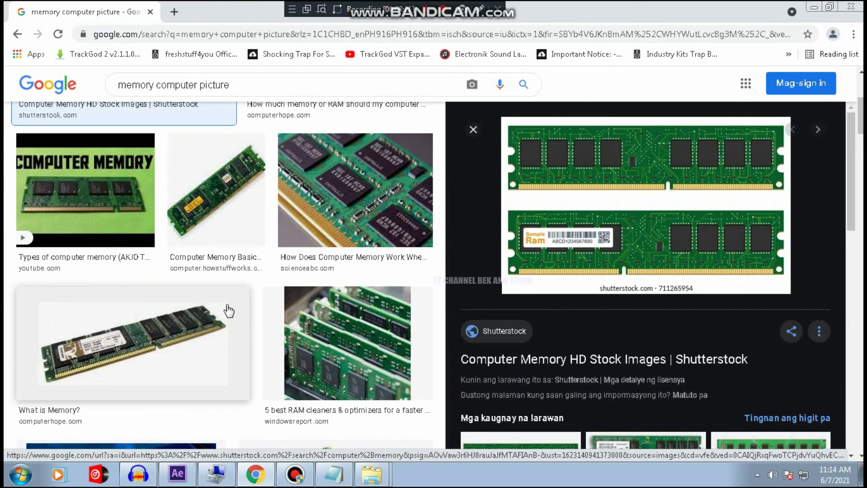
{"action": "scroll", "coordinate": [226, 310], "scroll_direction": "down", "scroll_amount": 4}
{"action": "scroll", "coordinate": [243, 310], "scroll_direction": "down", "scroll_amount": 4}
{"action": "scroll", "coordinate": [243, 310], "scroll_direction": "down", "scroll_amount": 4}
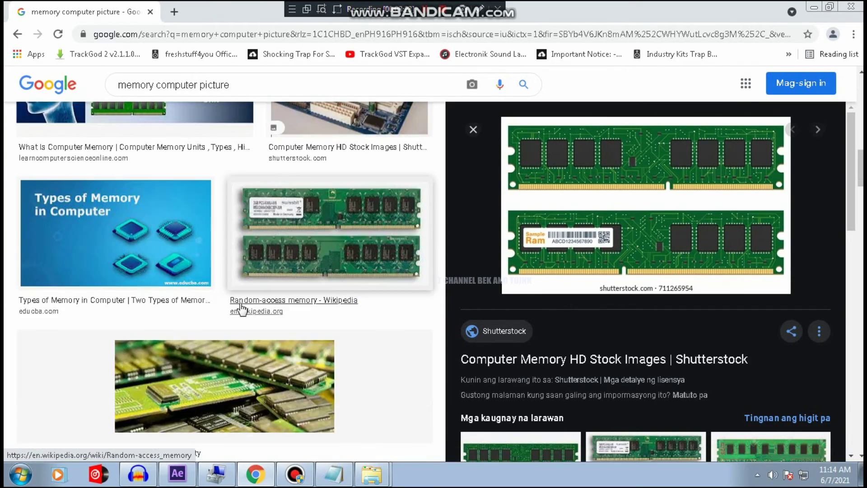
{"action": "scroll", "coordinate": [248, 307], "scroll_direction": "down", "scroll_amount": 4}
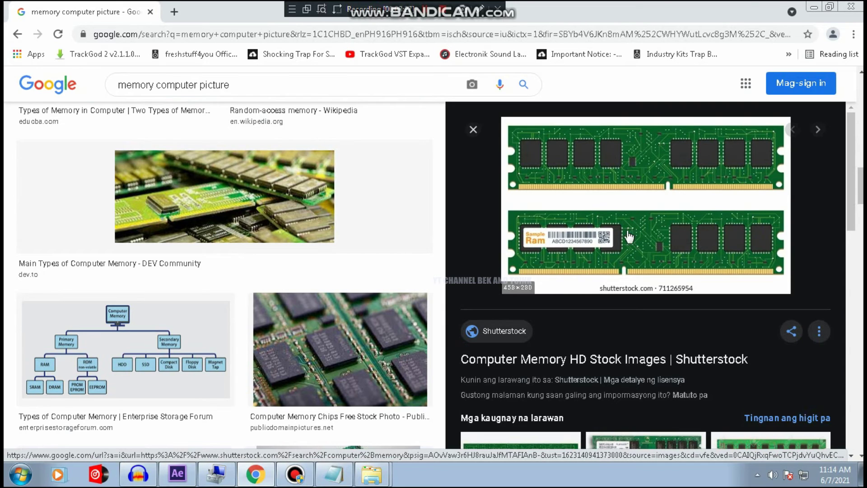
{"action": "scroll", "coordinate": [618, 229], "scroll_direction": "down", "scroll_amount": 4}
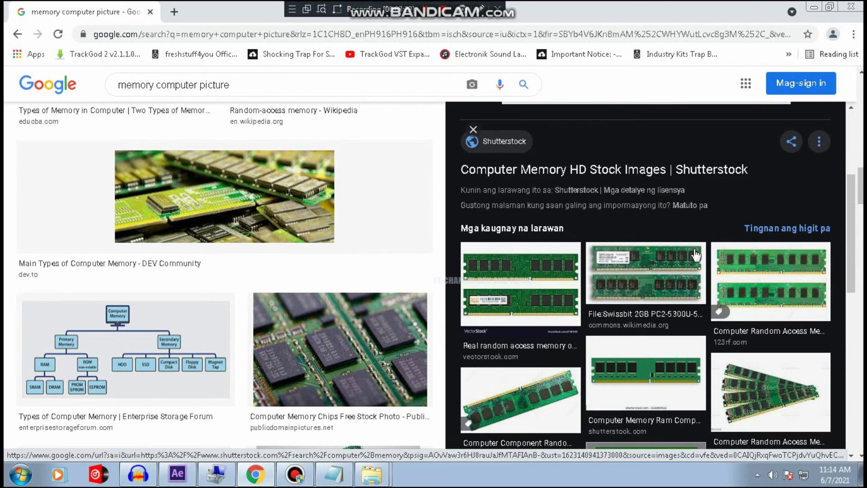
{"action": "scroll", "coordinate": [190, 323], "scroll_direction": "down", "scroll_amount": 7}
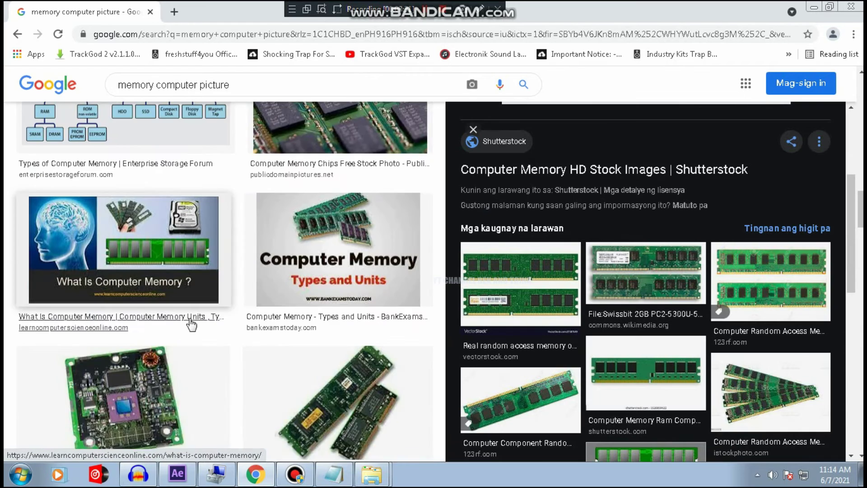
{"action": "scroll", "coordinate": [709, 304], "scroll_direction": "down", "scroll_amount": 4}
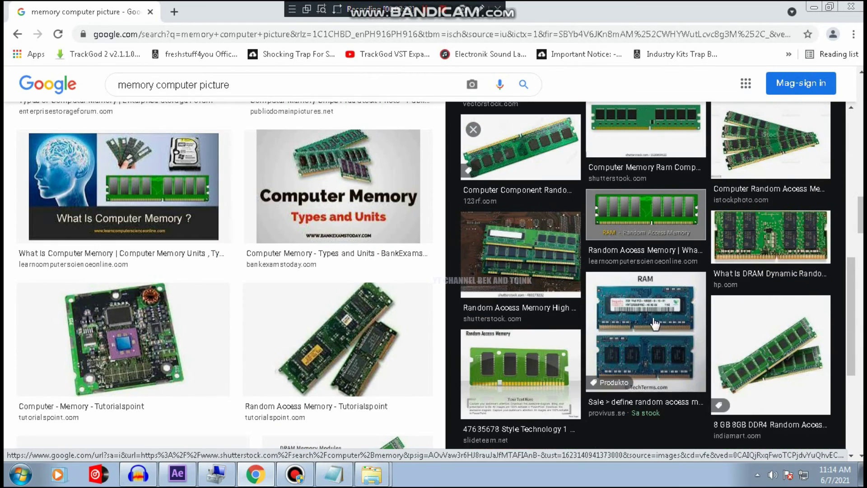
{"action": "left_click", "coordinate": [293, 34]}
{"action": "type", "text": "SHOPEE"}
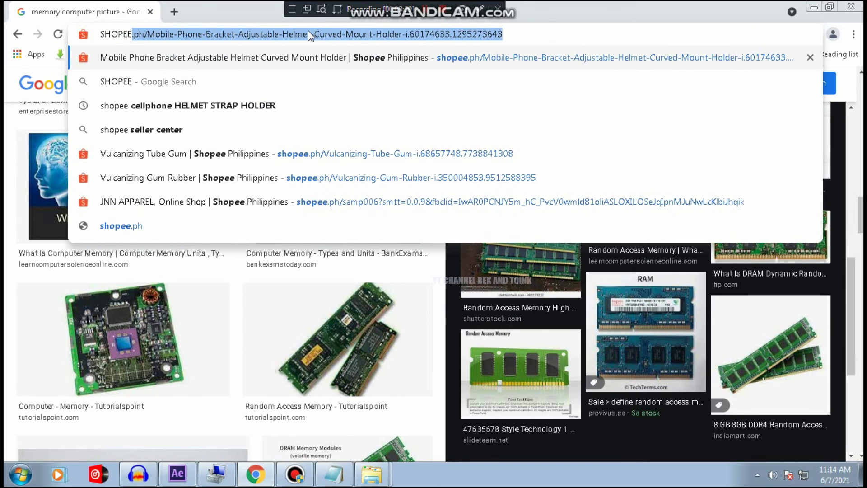
- Go to Shopee and search for 'memory 8gb'
{"action": "key", "text": "Return"}
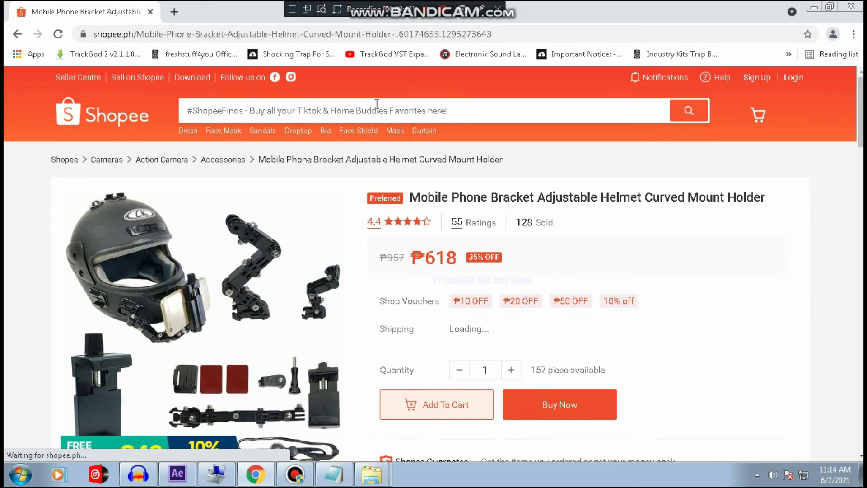
{"action": "left_click", "coordinate": [383, 104]}
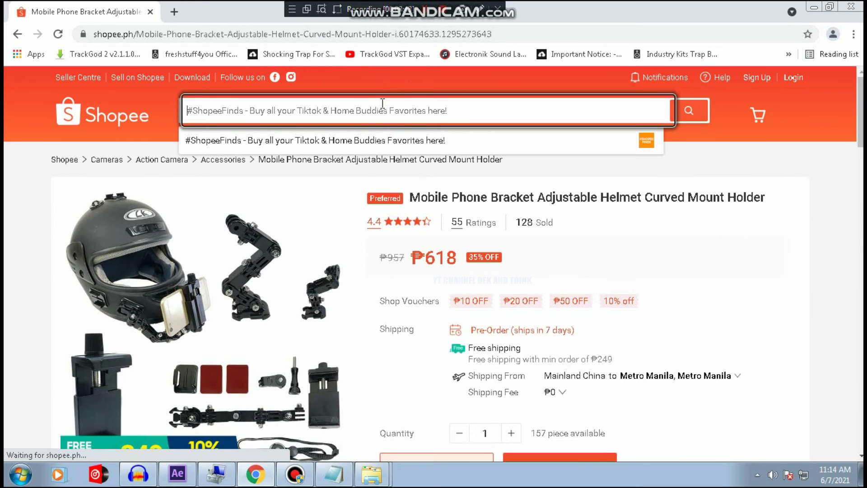
{"action": "type", "text": "M"}
{"action": "type", "text": "O"}
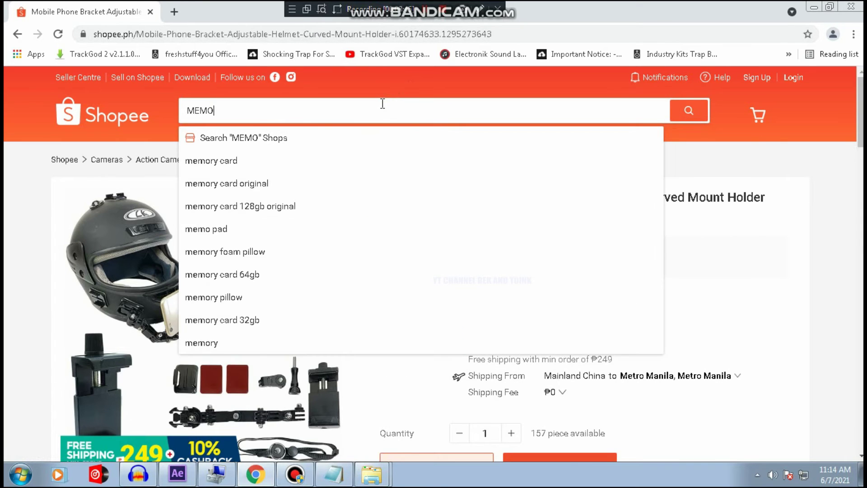
{"action": "type", "text": "RY "}
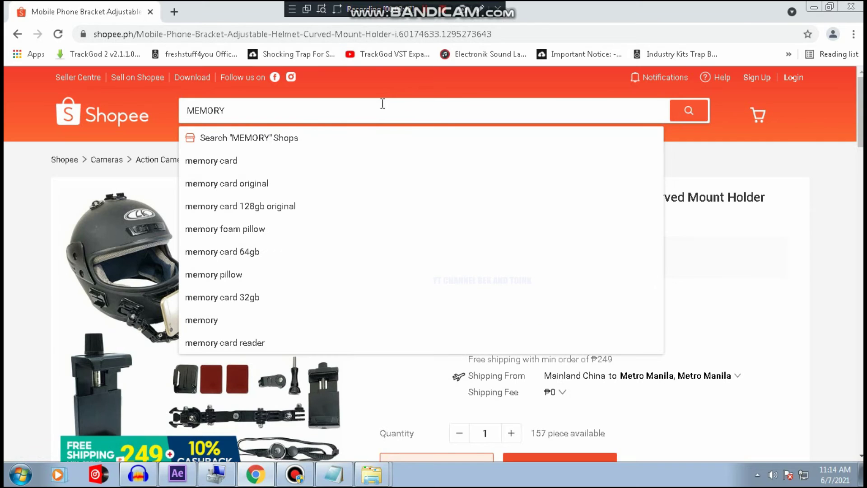
{"action": "type", "text": "8GB"}
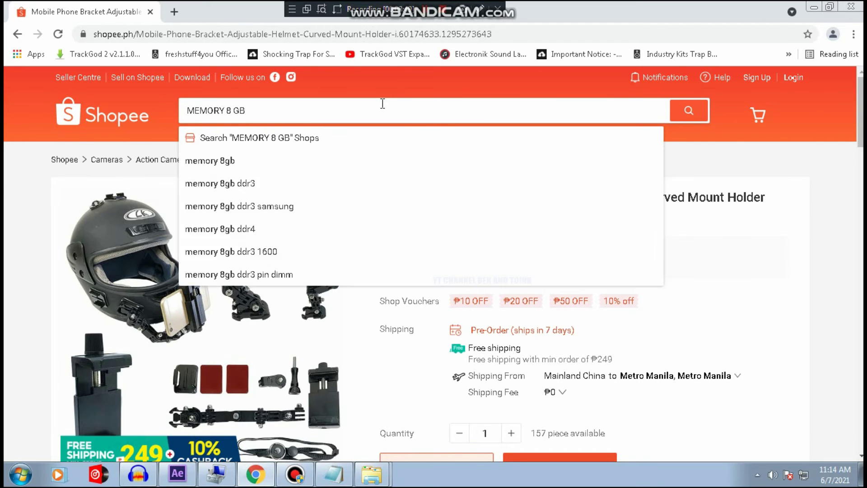
{"action": "key", "text": "Return"}
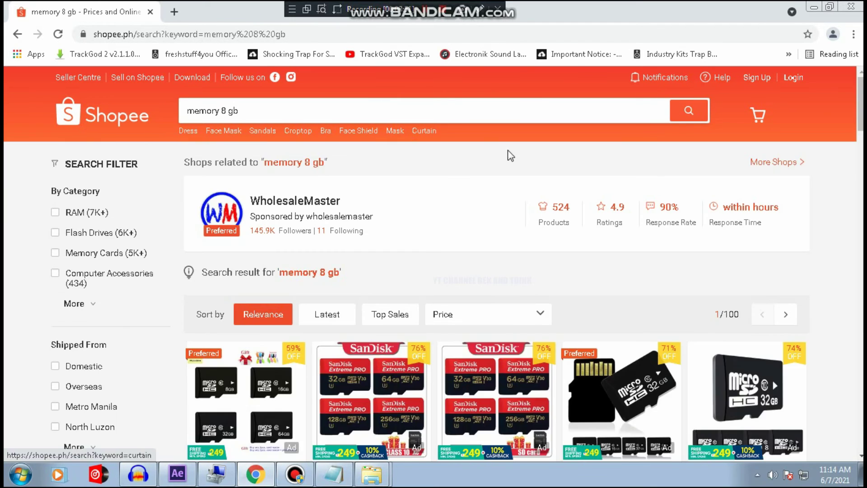
{"action": "scroll", "coordinate": [543, 167], "scroll_direction": "down", "scroll_amount": 4}
{"action": "scroll", "coordinate": [542, 170], "scroll_direction": "up", "scroll_amount": 4}
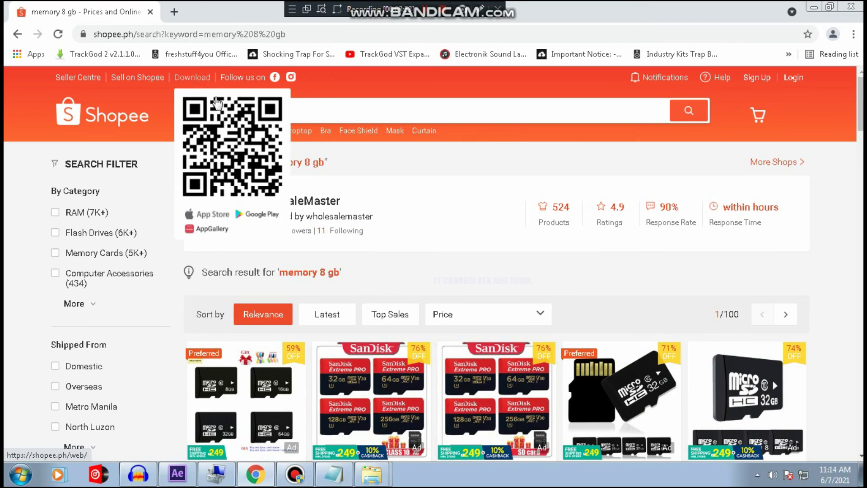
- Refine the Shopee search to 'memory computer 8 gb' and browse the results
{"action": "left_click", "coordinate": [223, 113]}
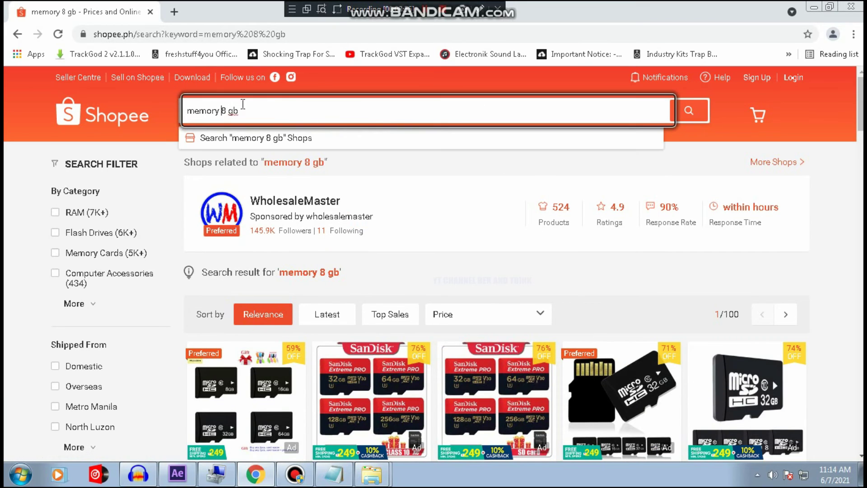
{"action": "type", "text": "COMPUTER"}
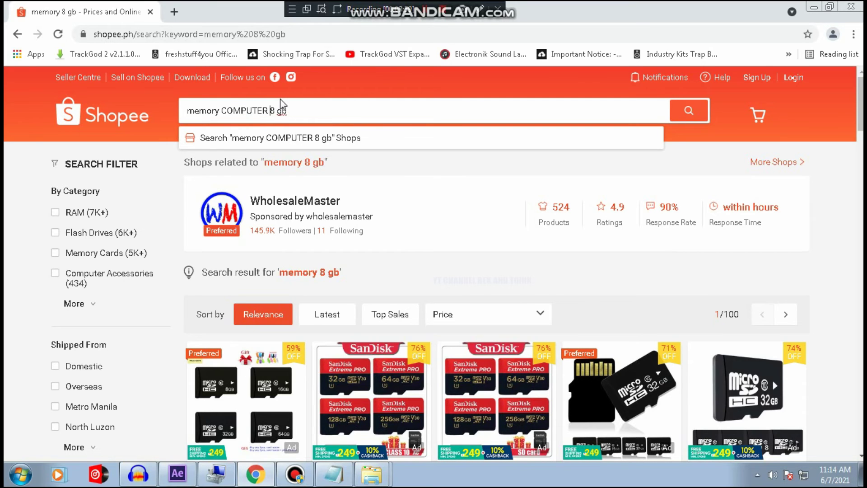
{"action": "key", "text": "Return"}
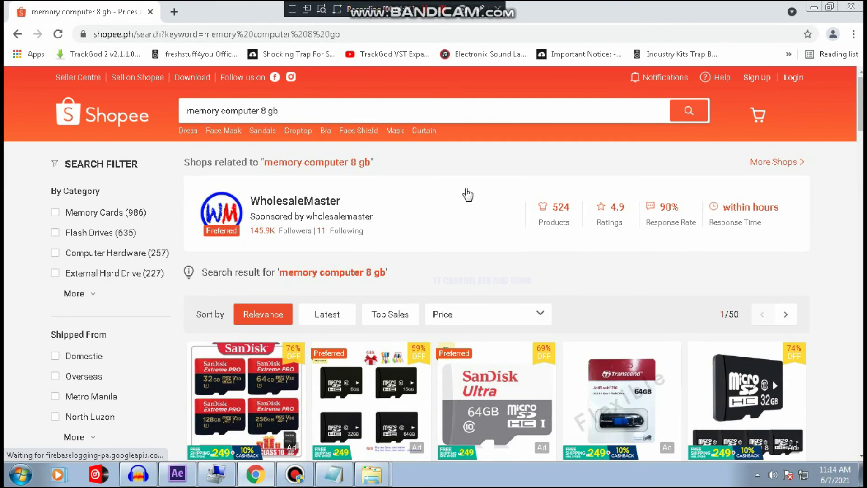
{"action": "scroll", "coordinate": [480, 205], "scroll_direction": "down", "scroll_amount": 2}
{"action": "scroll", "coordinate": [480, 205], "scroll_direction": "down", "scroll_amount": 8}
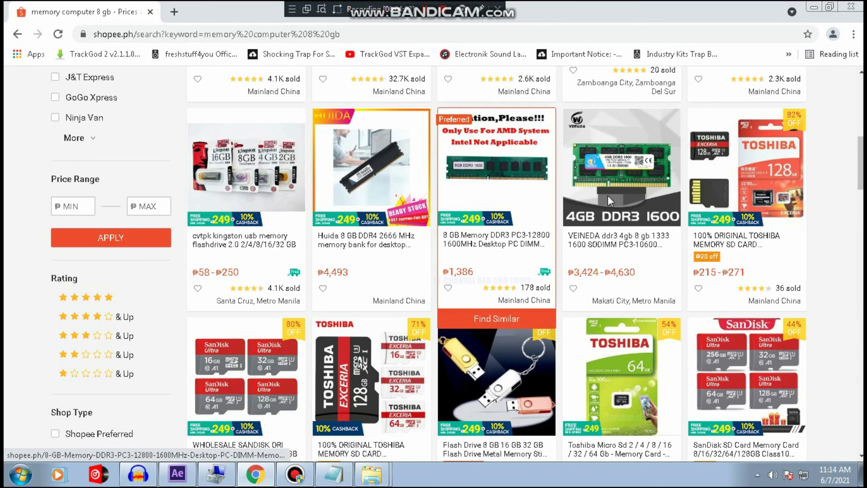
{"action": "scroll", "coordinate": [497, 208], "scroll_direction": "up", "scroll_amount": 4}
{"action": "scroll", "coordinate": [515, 215], "scroll_direction": "up", "scroll_amount": 4}
{"action": "scroll", "coordinate": [529, 221], "scroll_direction": "up", "scroll_amount": 2}
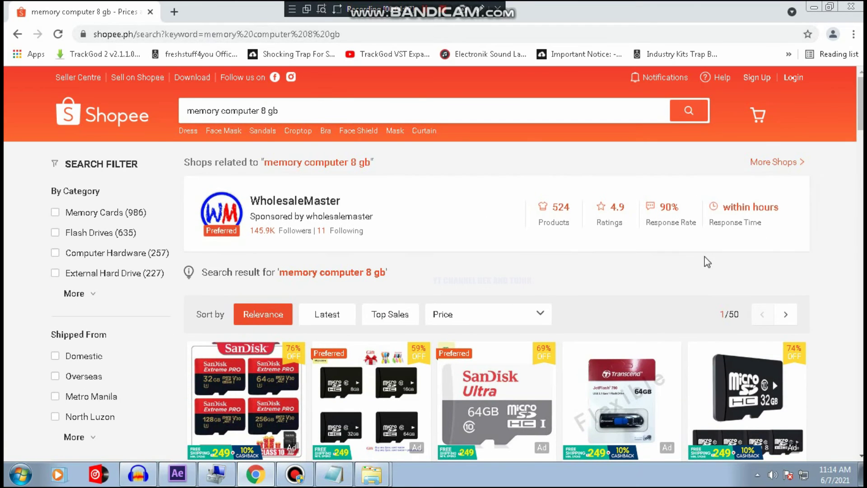
{"action": "scroll", "coordinate": [632, 280], "scroll_direction": "down", "scroll_amount": 3}
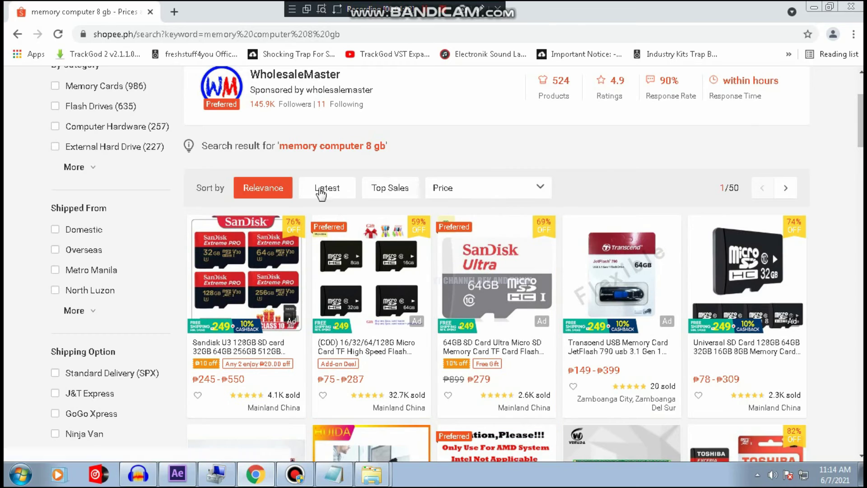
{"action": "mouse_move", "coordinate": [448, 192]}
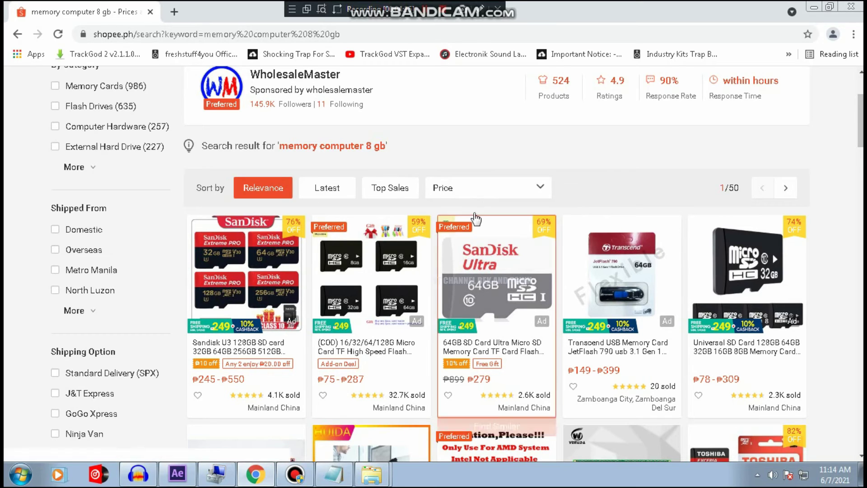
{"action": "left_click", "coordinate": [453, 217]}
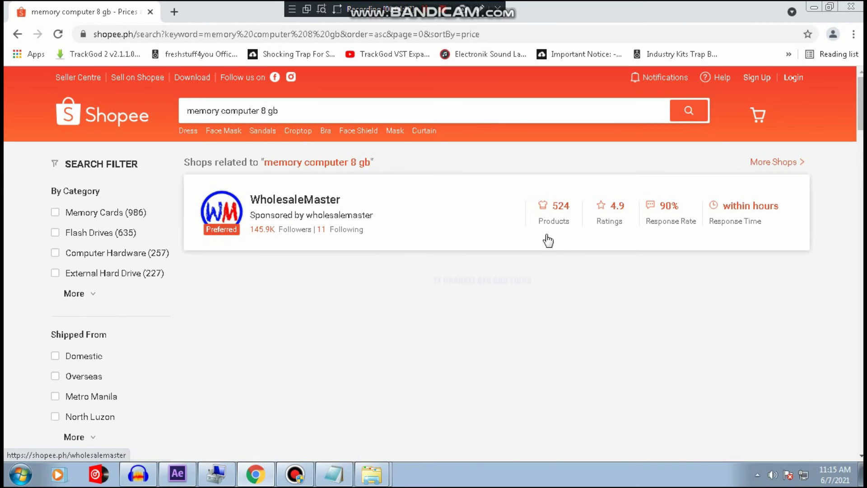
{"action": "scroll", "coordinate": [604, 262], "scroll_direction": "down", "scroll_amount": 2}
{"action": "scroll", "coordinate": [604, 262], "scroll_direction": "down", "scroll_amount": 5}
{"action": "scroll", "coordinate": [604, 262], "scroll_direction": "down", "scroll_amount": 4}
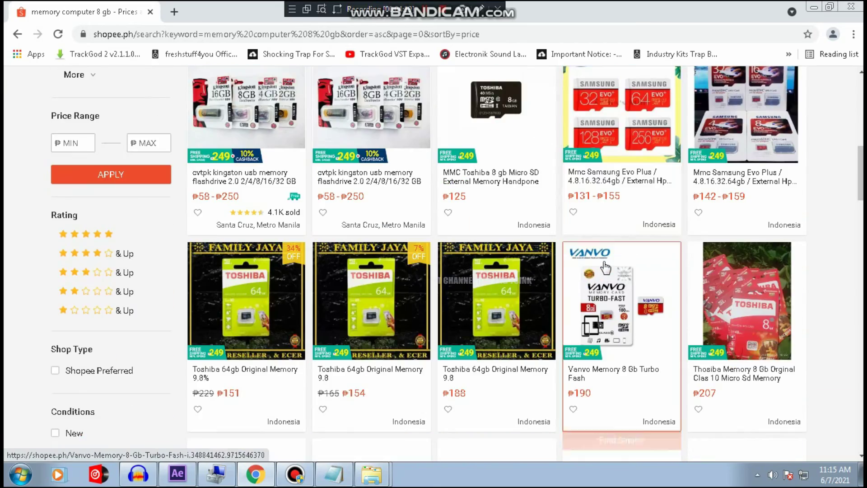
{"action": "scroll", "coordinate": [605, 266], "scroll_direction": "down", "scroll_amount": 4}
{"action": "scroll", "coordinate": [606, 267], "scroll_direction": "down", "scroll_amount": 6}
{"action": "scroll", "coordinate": [606, 266], "scroll_direction": "down", "scroll_amount": 5}
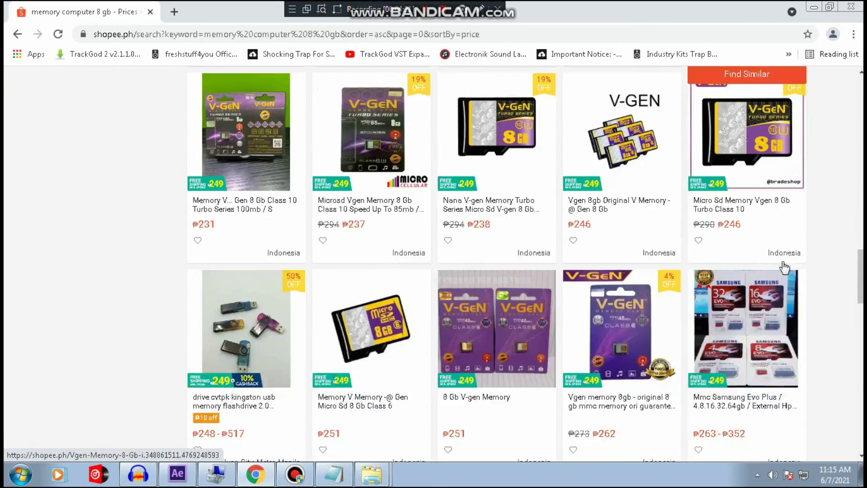
{"action": "scroll", "coordinate": [785, 263], "scroll_direction": "down", "scroll_amount": 5}
{"action": "scroll", "coordinate": [784, 263], "scroll_direction": "down", "scroll_amount": 5}
{"action": "scroll", "coordinate": [785, 262], "scroll_direction": "down", "scroll_amount": 6}
{"action": "scroll", "coordinate": [777, 257], "scroll_direction": "down", "scroll_amount": 5}
{"action": "scroll", "coordinate": [777, 256], "scroll_direction": "up", "scroll_amount": 5}
{"action": "scroll", "coordinate": [776, 255], "scroll_direction": "up", "scroll_amount": 3}
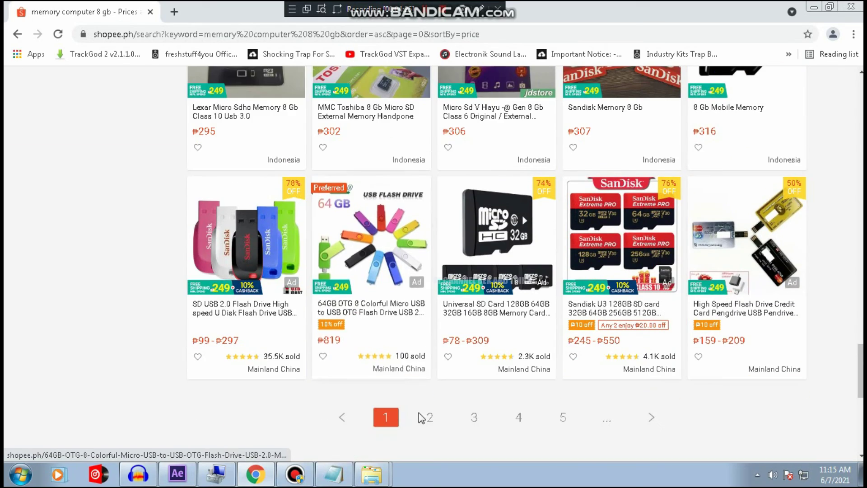
{"action": "left_click", "coordinate": [446, 418]}
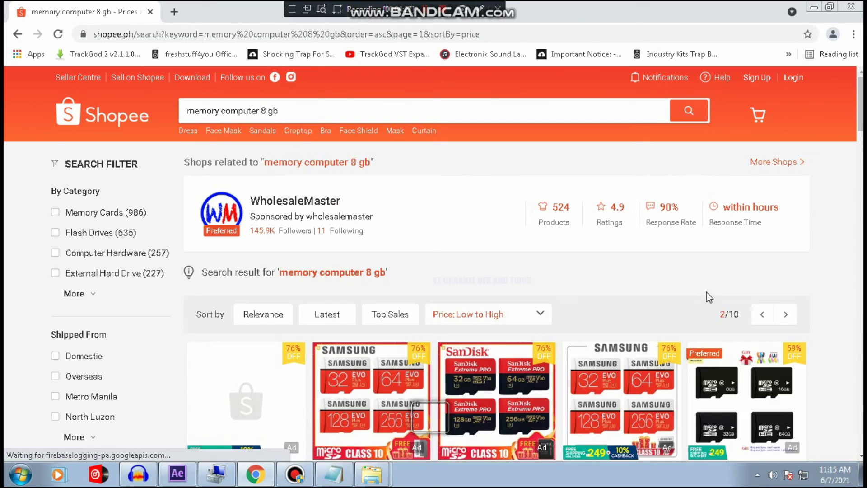
{"action": "scroll", "coordinate": [709, 294], "scroll_direction": "down", "scroll_amount": 10}
{"action": "scroll", "coordinate": [713, 296], "scroll_direction": "down", "scroll_amount": 4}
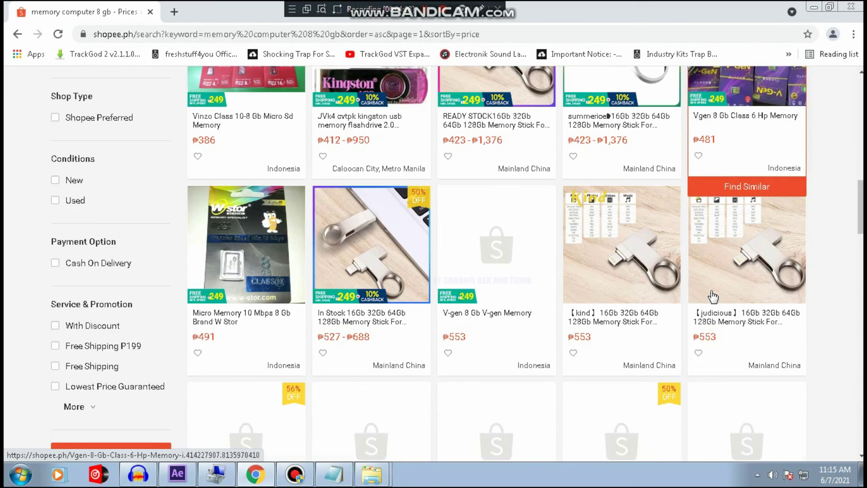
{"action": "left_click", "coordinate": [18, 35]}
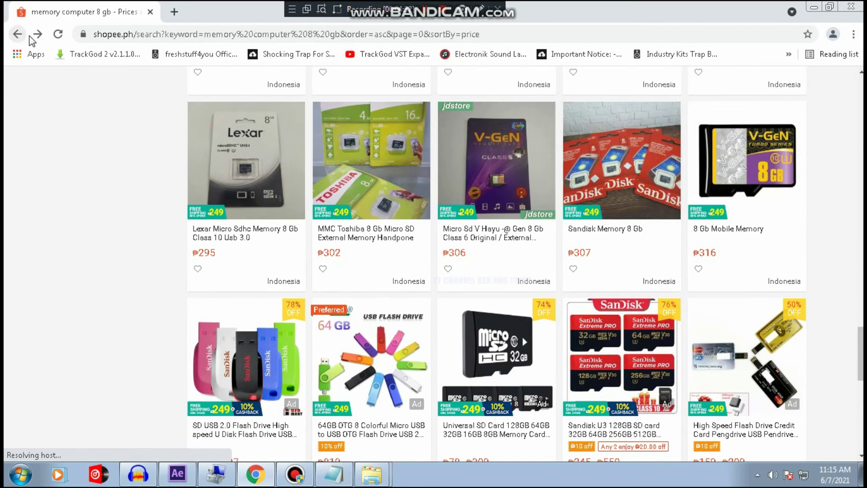
{"action": "left_click", "coordinate": [18, 34]}
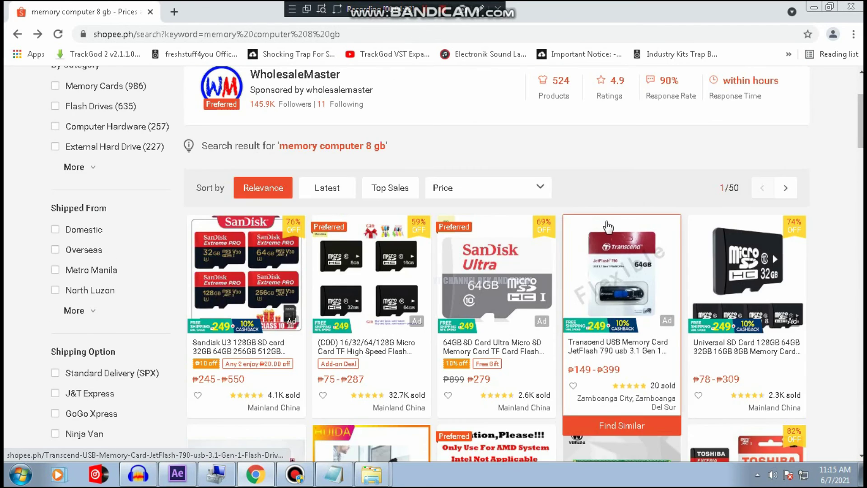
{"action": "scroll", "coordinate": [613, 237], "scroll_direction": "down", "scroll_amount": 5}
{"action": "scroll", "coordinate": [612, 237], "scroll_direction": "down", "scroll_amount": 4}
{"action": "scroll", "coordinate": [623, 245], "scroll_direction": "up", "scroll_amount": 3}
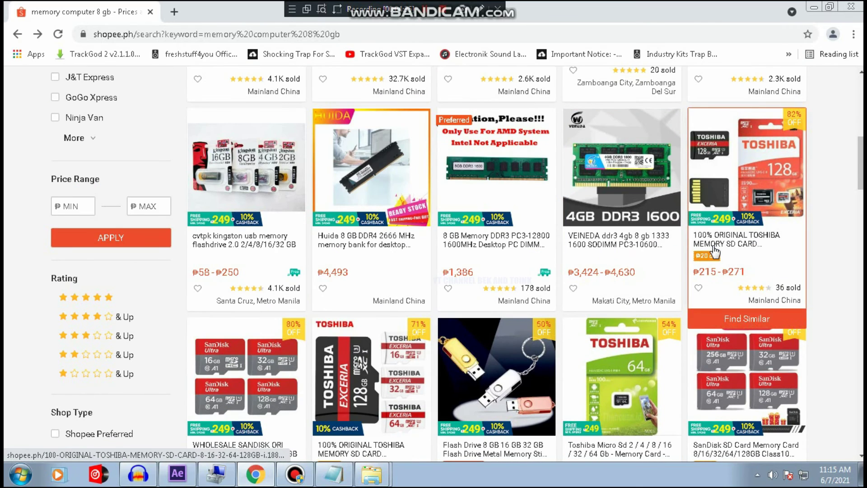
- Open the 8 GB DDR3 PC3-12800 desktop memory page and highlight its ₱1,386 price
{"action": "left_click", "coordinate": [481, 180]}
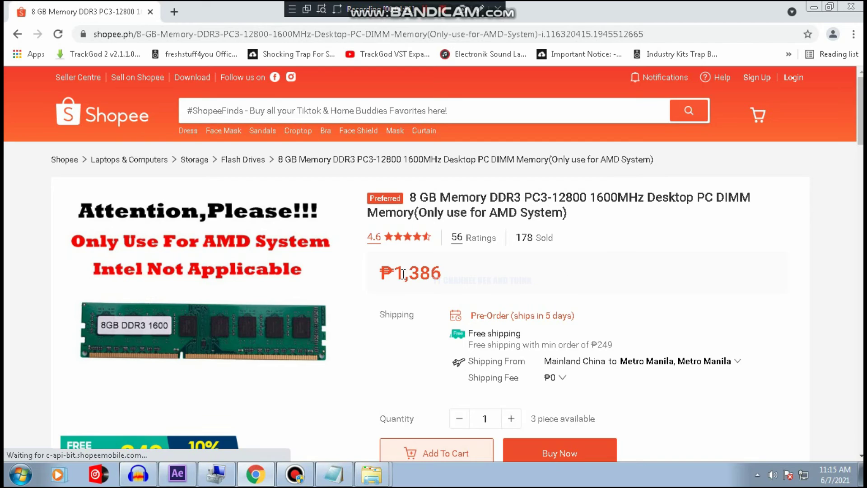
{"action": "left_click_drag", "start_coordinate": [456, 278], "coordinate": [381, 273]}
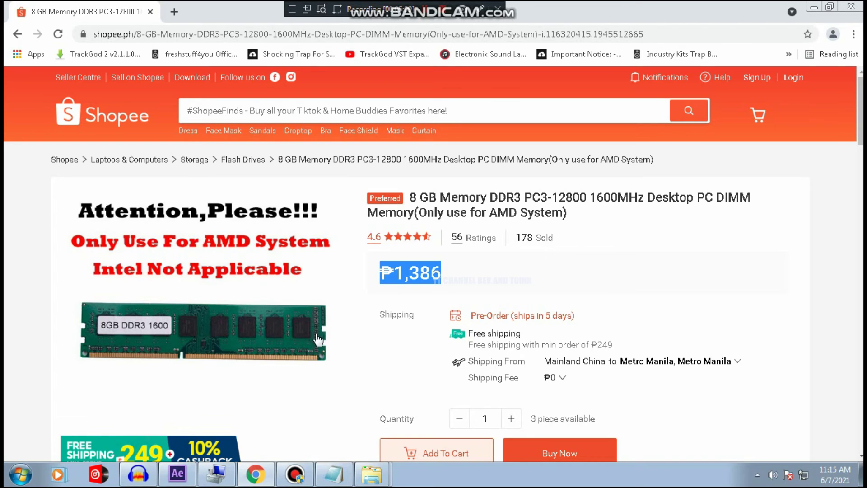
{"action": "scroll", "coordinate": [716, 296], "scroll_direction": "down", "scroll_amount": 3}
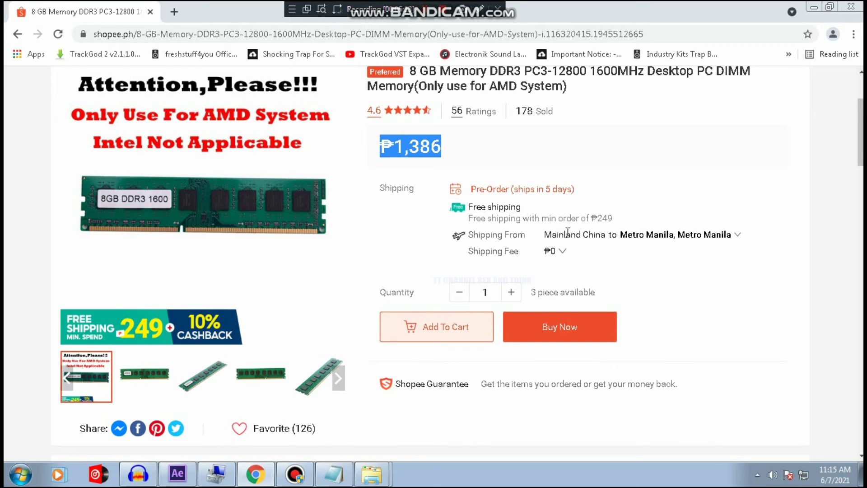
{"action": "scroll", "coordinate": [232, 324], "scroll_direction": "up", "scroll_amount": 1}
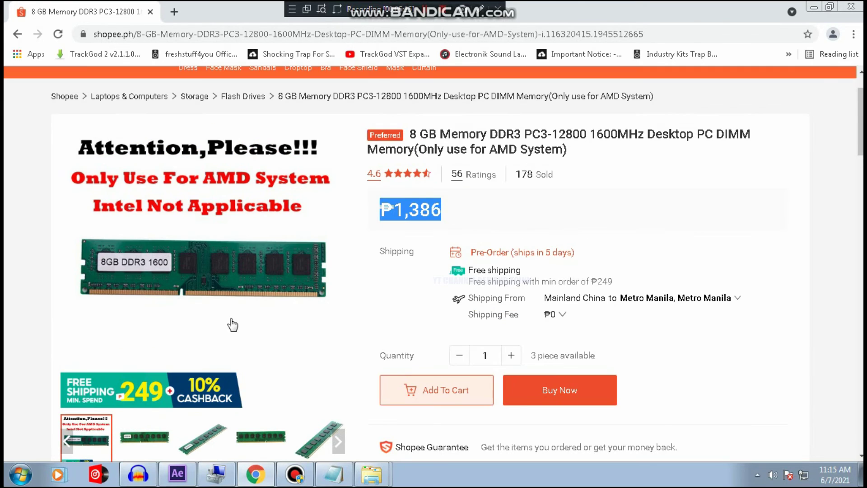
{"action": "scroll", "coordinate": [239, 285], "scroll_direction": "down", "scroll_amount": 2}
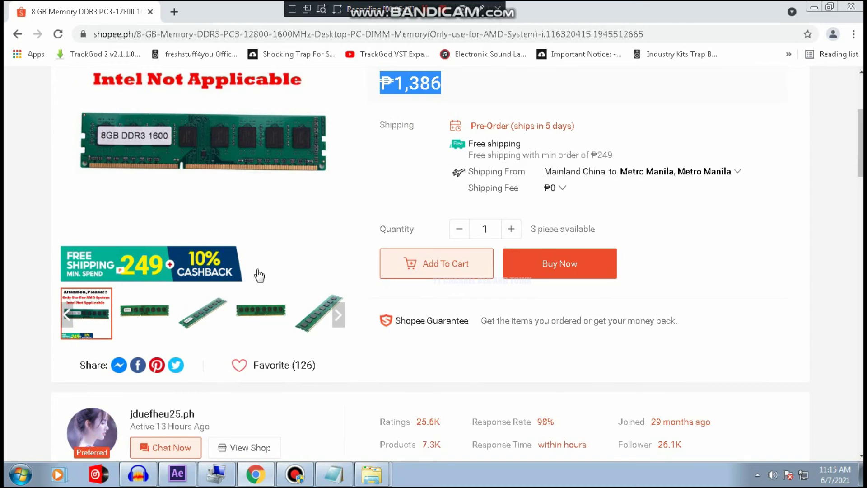
{"action": "scroll", "coordinate": [257, 269], "scroll_direction": "down", "scroll_amount": 6}
{"action": "scroll", "coordinate": [354, 273], "scroll_direction": "up", "scroll_amount": 4}
{"action": "scroll", "coordinate": [509, 290], "scroll_direction": "up", "scroll_amount": 4}
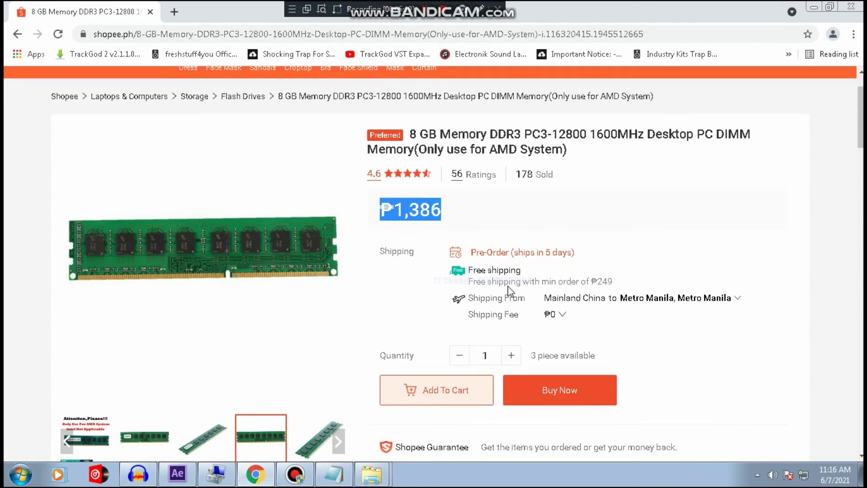
{"action": "scroll", "coordinate": [604, 321], "scroll_direction": "up", "scroll_amount": 1}
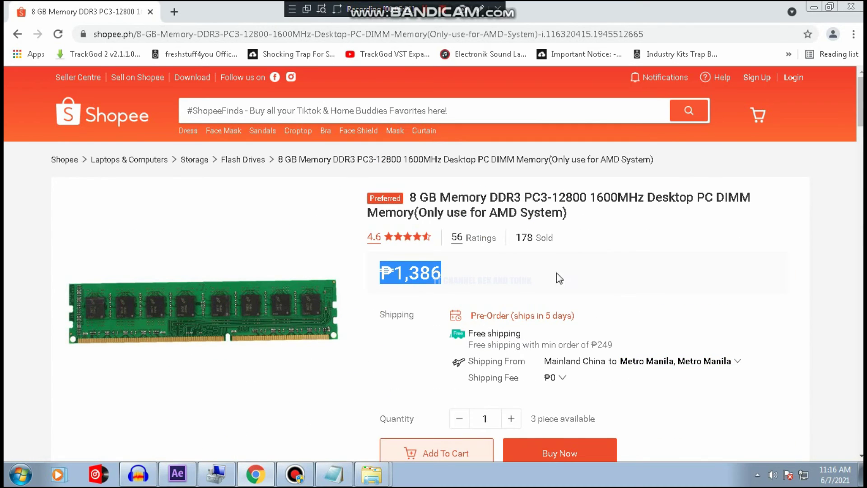
{"action": "mouse_move", "coordinate": [443, 273]}
{"action": "left_mouse_down"}
{"action": "mouse_move", "coordinate": [386, 271]}
{"action": "mouse_move", "coordinate": [398, 273]}
{"action": "left_mouse_up"}
{"action": "left_click", "coordinate": [460, 282]}
- Highlight the product's 178 Sold count
{"action": "scroll", "coordinate": [523, 276], "scroll_direction": "down", "scroll_amount": 3}
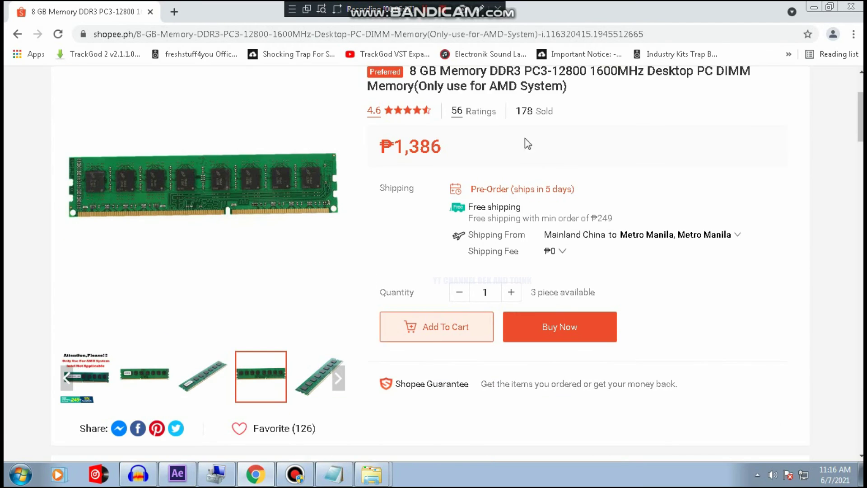
{"action": "scroll", "coordinate": [603, 132], "scroll_direction": "up", "scroll_amount": 1}
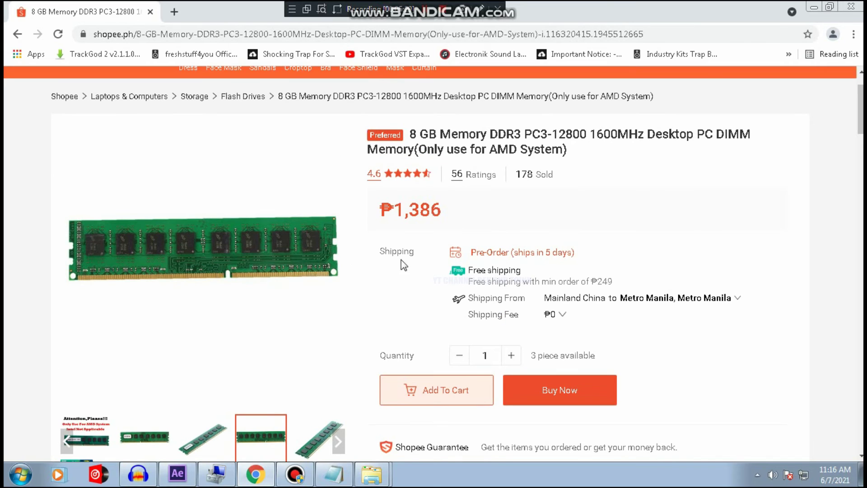
{"action": "left_click_drag", "start_coordinate": [561, 178], "coordinate": [515, 178]}
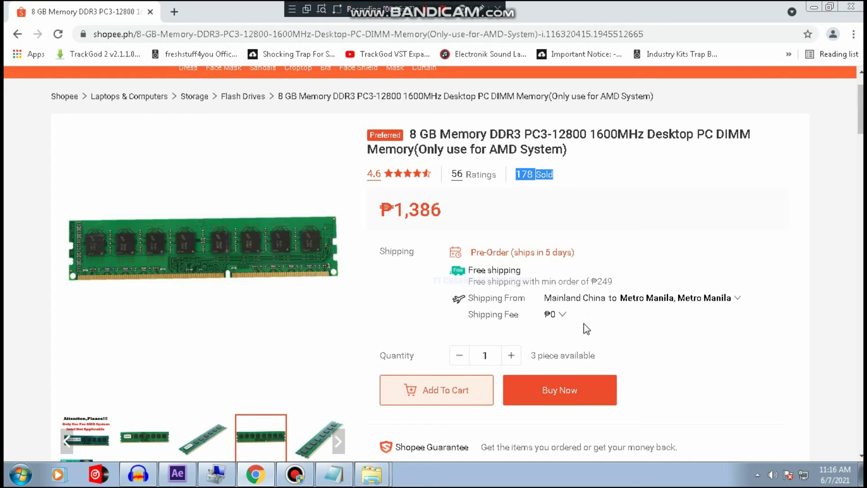
{"action": "scroll", "coordinate": [268, 289], "scroll_direction": "down", "scroll_amount": 3}
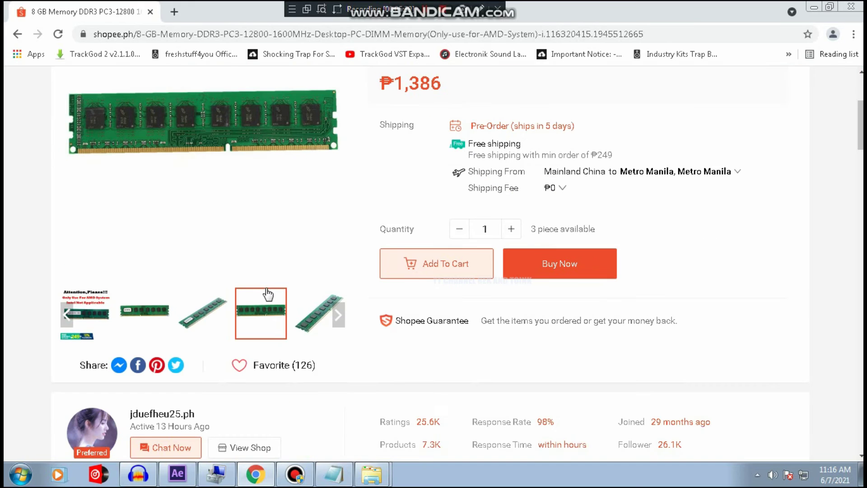
{"action": "scroll", "coordinate": [246, 199], "scroll_direction": "up", "scroll_amount": 3}
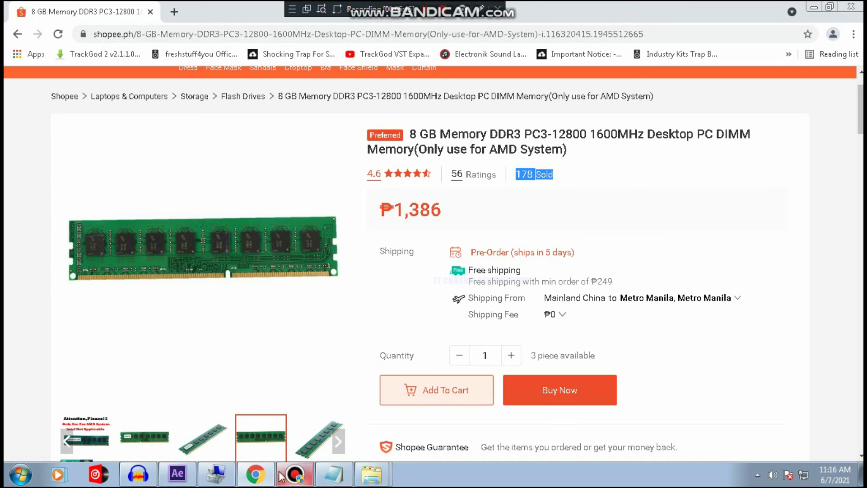
- In the Notepad notes, highlight 'processor', then open the Windows Start menu
{"action": "left_click", "coordinate": [335, 475]}
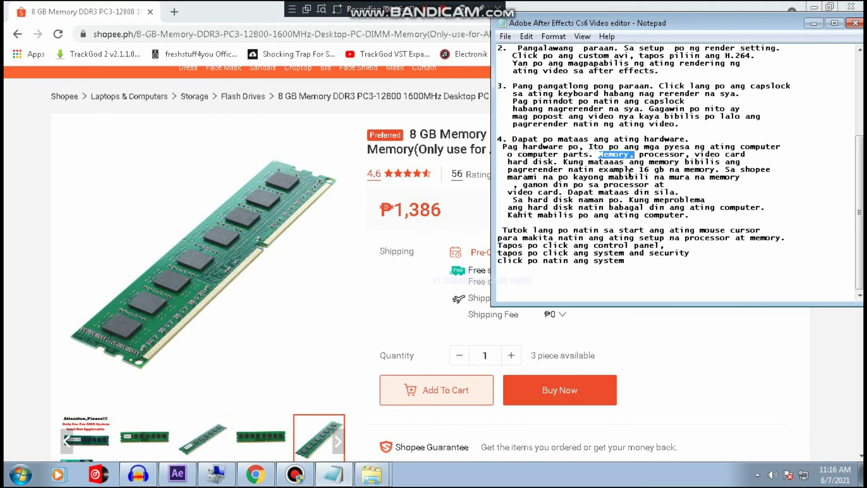
{"action": "left_click", "coordinate": [640, 155]}
{"action": "left_click_drag", "start_coordinate": [646, 155], "coordinate": [759, 149]}
{"action": "left_click", "coordinate": [694, 161]}
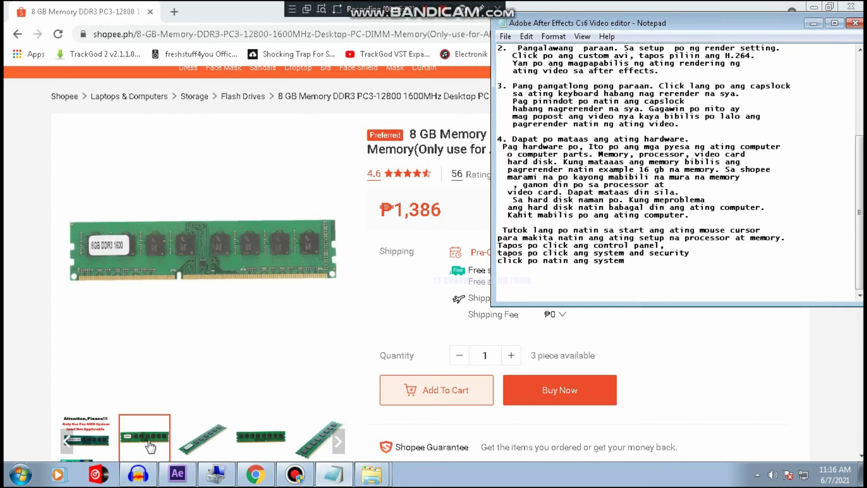
{"action": "left_click", "coordinate": [20, 475]}
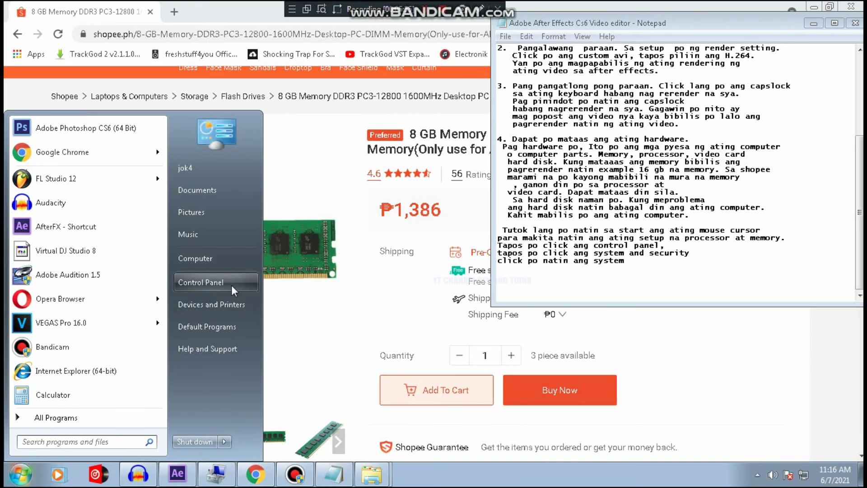
- Show the System specs (Windows 7 Professional, AMD A8-7600, 16.0 GB RAM), then minimise the window
{"action": "left_click", "coordinate": [231, 285]}
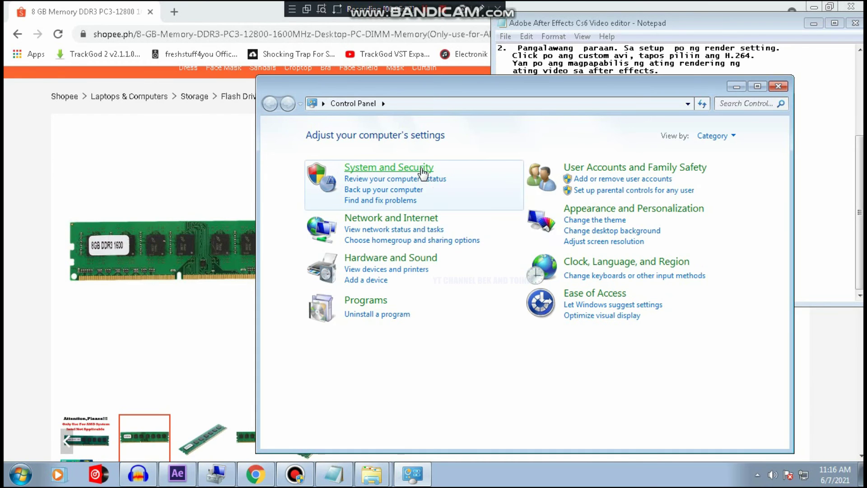
{"action": "left_click", "coordinate": [419, 168]}
{"action": "left_click", "coordinate": [451, 205]}
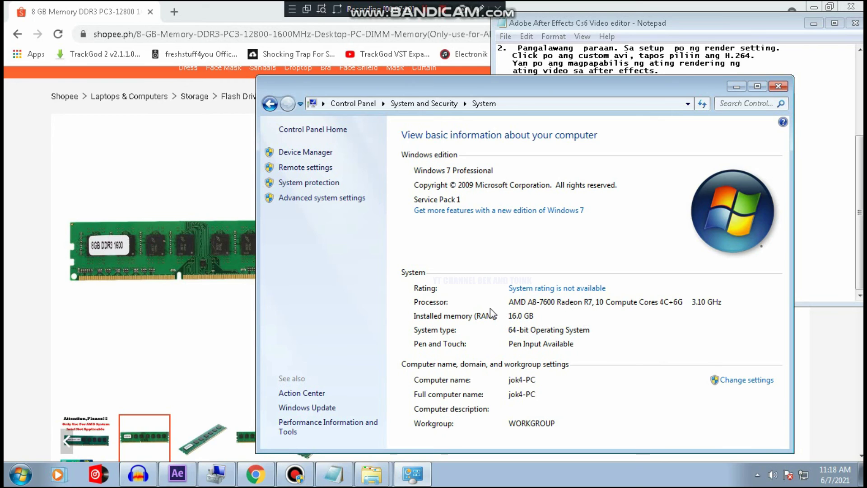
{"action": "left_click", "coordinate": [738, 86]}
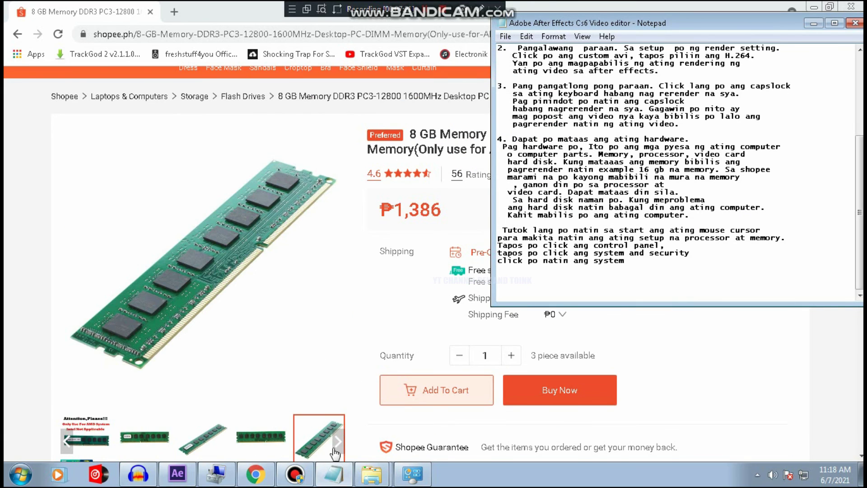
- Briefly hide and restore Notepad, then run a Google search for VIDEO CARD
{"action": "left_click", "coordinate": [336, 474]}
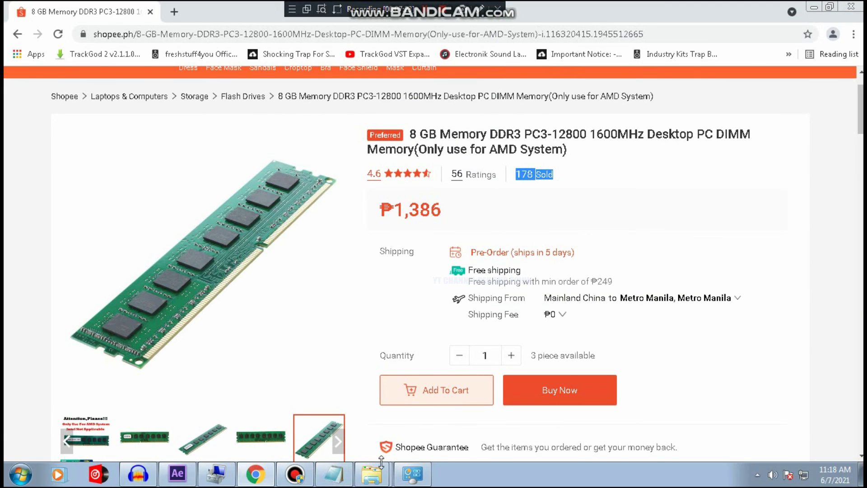
{"action": "left_click", "coordinate": [336, 480]}
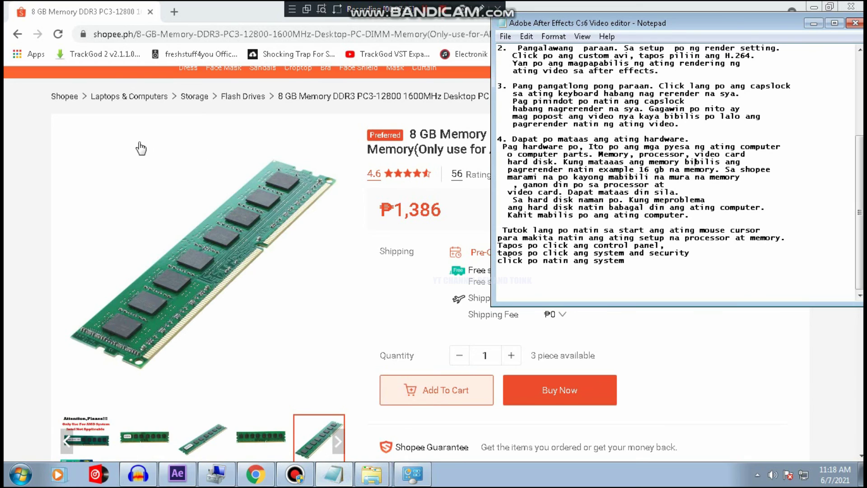
{"action": "left_click", "coordinate": [222, 34]}
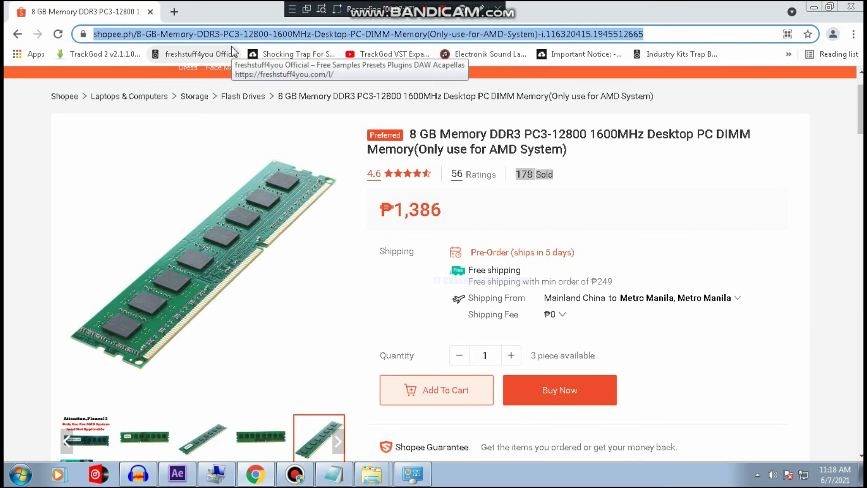
{"action": "type", "text": "VIDEO"}
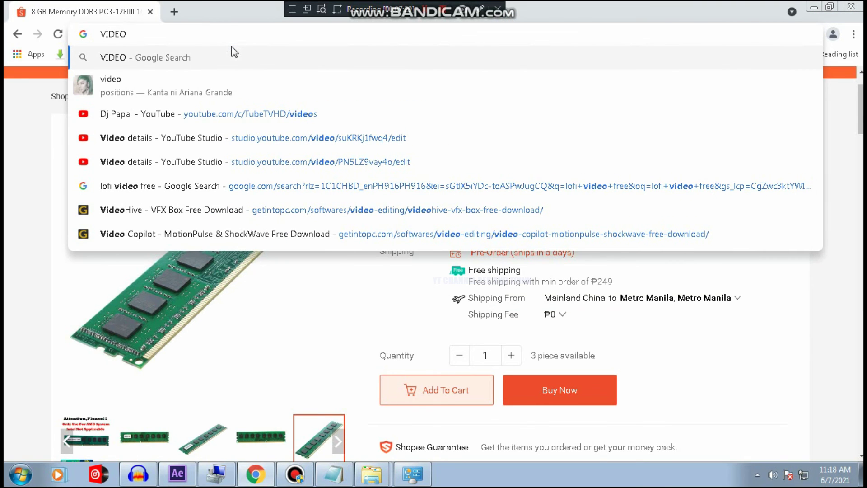
{"action": "type", "text": " CARD"}
{"action": "key", "text": "Return"}
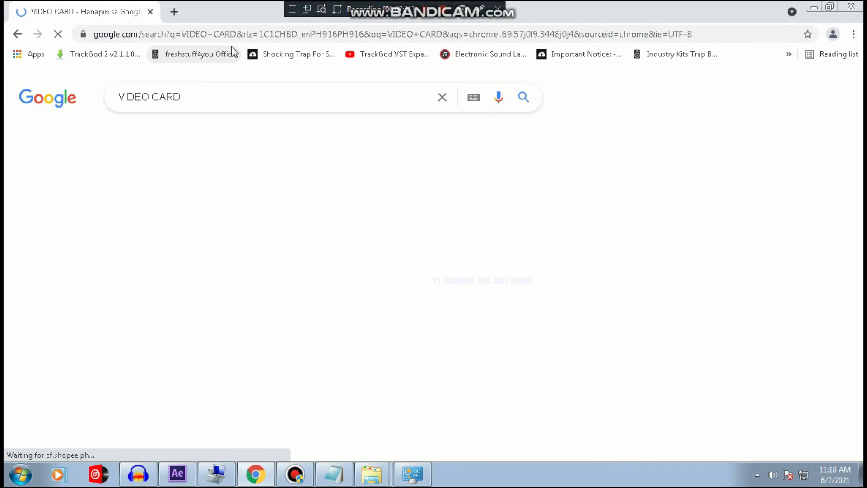
- Refine the search to VIDEO CARD PIC and open the graphics card image results
{"action": "left_click", "coordinate": [232, 96]}
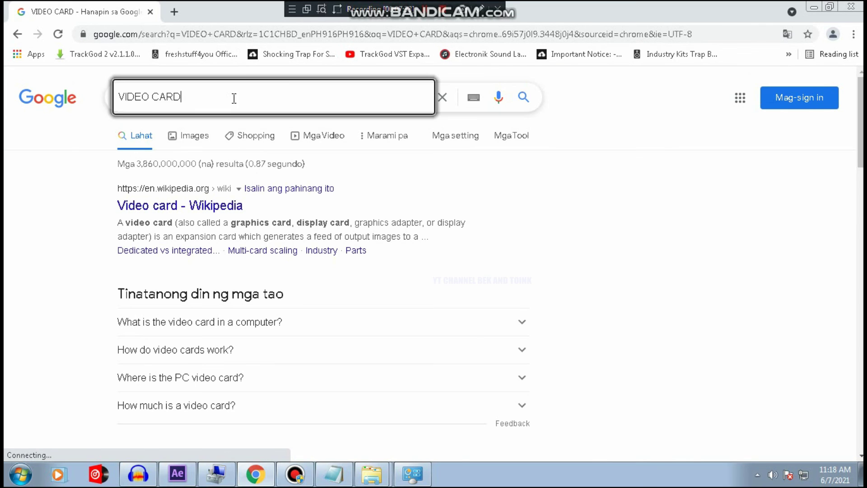
{"action": "type", "text": " P"}
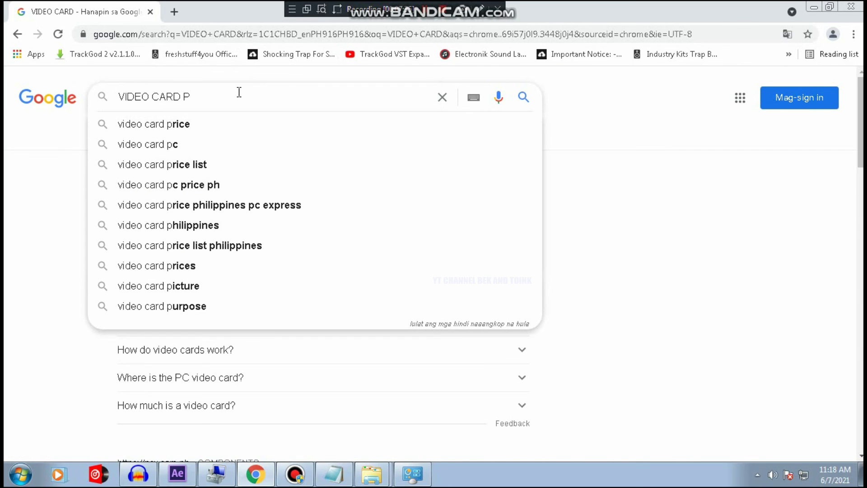
{"action": "type", "text": "IC"}
{"action": "key", "text": "Return"}
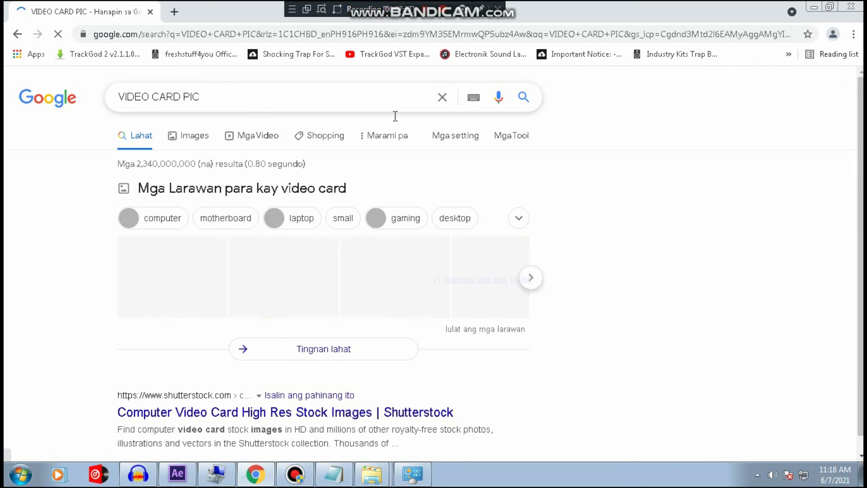
{"action": "scroll", "coordinate": [515, 127], "scroll_direction": "down", "scroll_amount": 2}
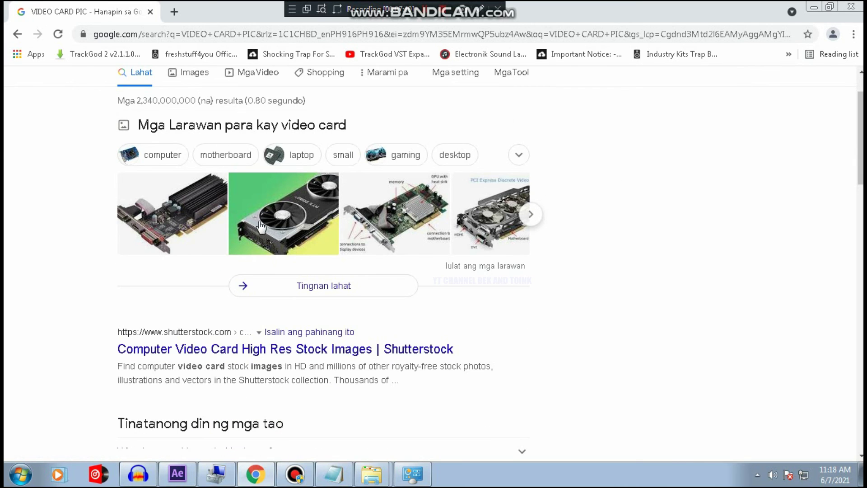
{"action": "left_click", "coordinate": [305, 223]}
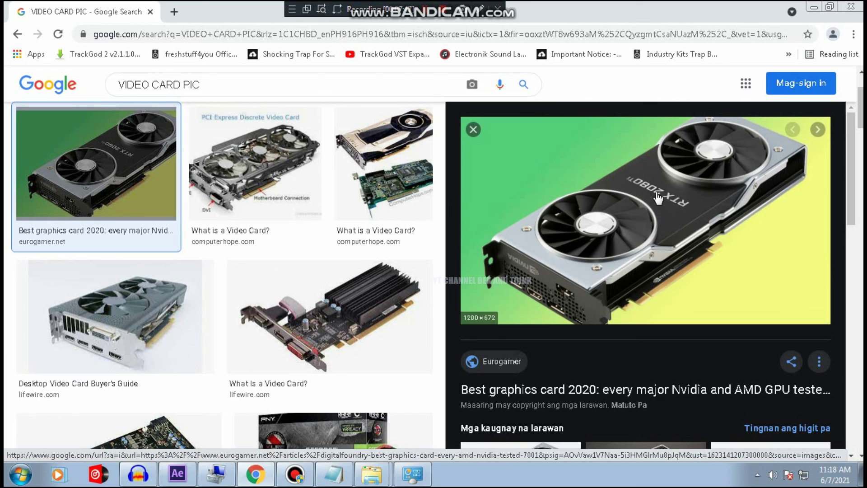
- Scroll through the VIDEO CARD PIC graphics card images, then switch back to the Notepad notes
{"action": "scroll", "coordinate": [651, 247], "scroll_direction": "down", "scroll_amount": 5}
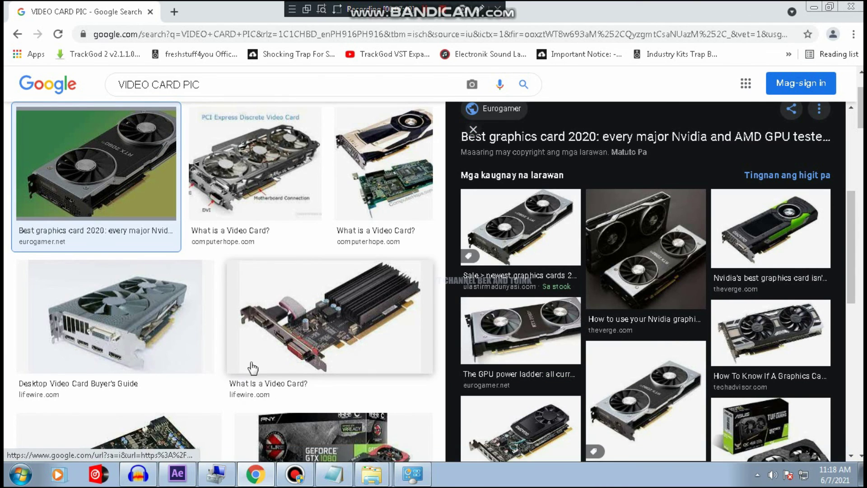
{"action": "scroll", "coordinate": [757, 334], "scroll_direction": "down", "scroll_amount": 3}
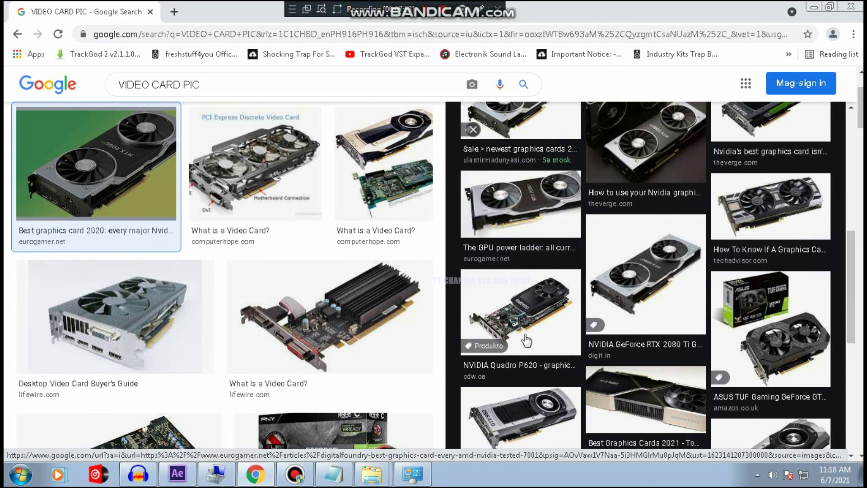
{"action": "scroll", "coordinate": [313, 159], "scroll_direction": "down", "scroll_amount": 8}
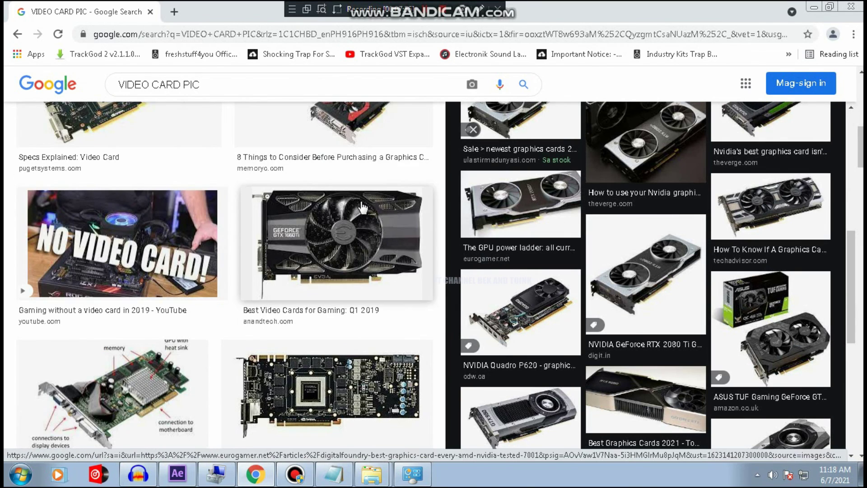
{"action": "scroll", "coordinate": [743, 305], "scroll_direction": "down", "scroll_amount": 5}
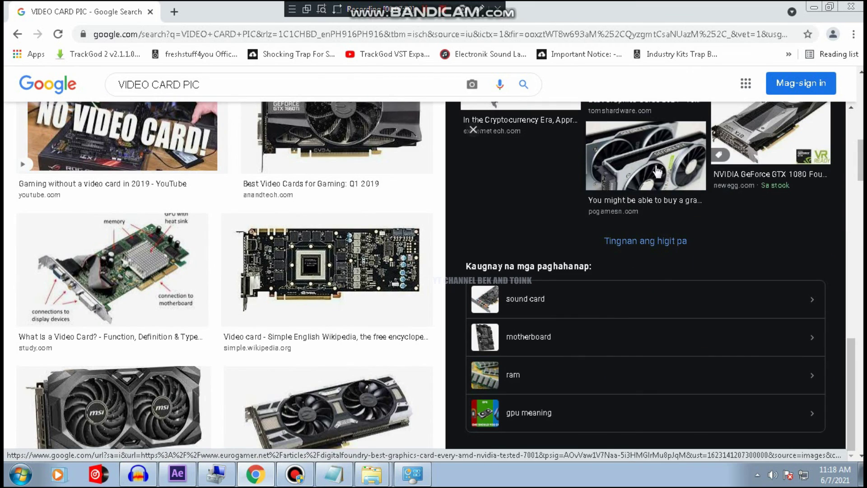
{"action": "scroll", "coordinate": [233, 295], "scroll_direction": "down", "scroll_amount": 4}
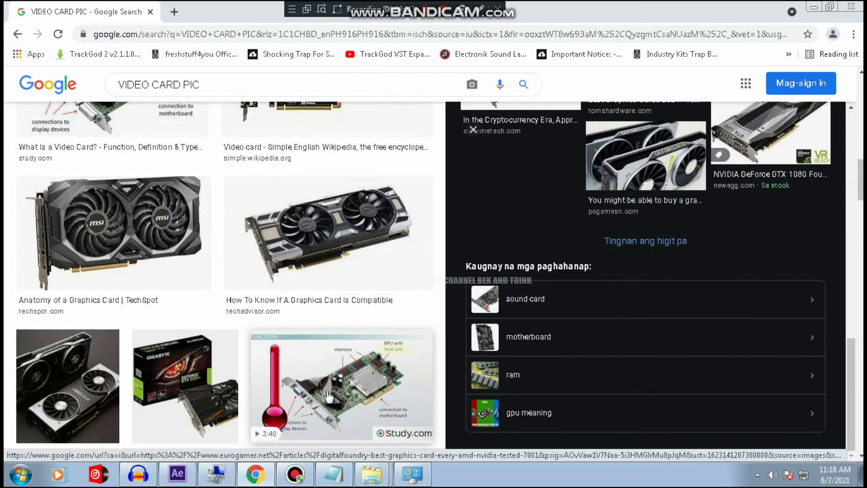
{"action": "scroll", "coordinate": [259, 286], "scroll_direction": "down", "scroll_amount": 5}
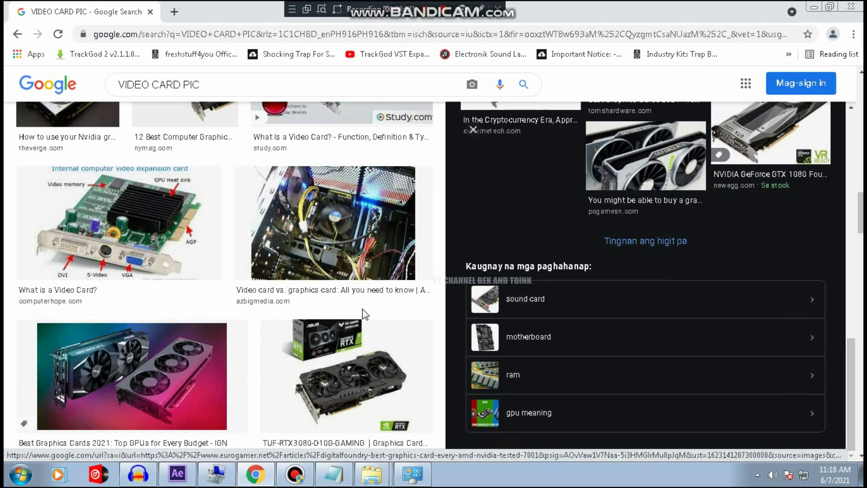
{"action": "scroll", "coordinate": [253, 342], "scroll_direction": "down", "scroll_amount": 5}
{"action": "scroll", "coordinate": [238, 333], "scroll_direction": "down", "scroll_amount": 1}
{"action": "scroll", "coordinate": [272, 333], "scroll_direction": "down", "scroll_amount": 5}
{"action": "scroll", "coordinate": [271, 330], "scroll_direction": "up", "scroll_amount": 5}
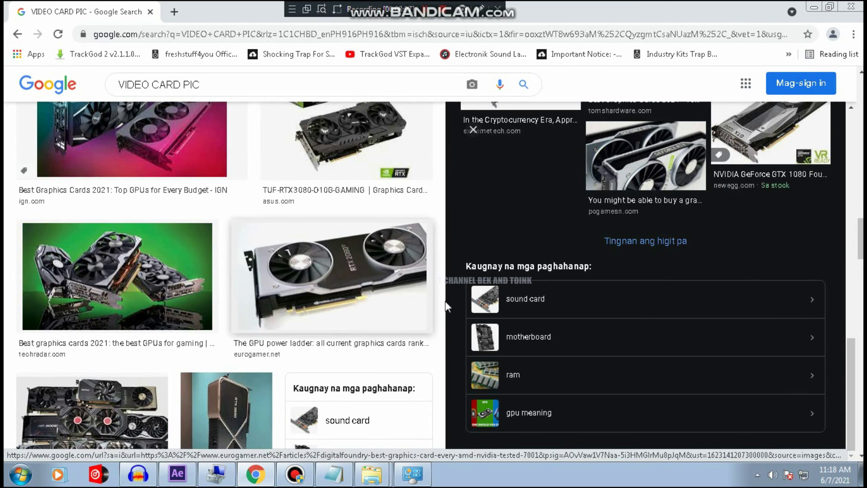
{"action": "scroll", "coordinate": [304, 273], "scroll_direction": "down", "scroll_amount": 5}
{"action": "scroll", "coordinate": [306, 271], "scroll_direction": "down", "scroll_amount": 4}
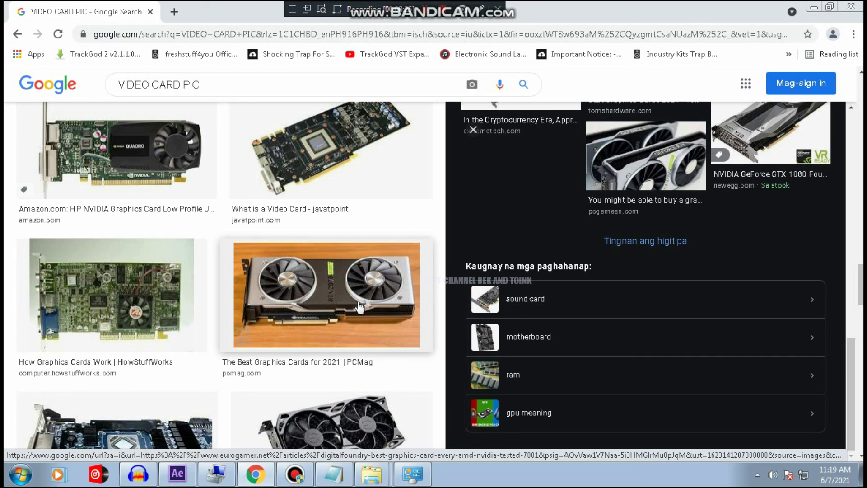
{"action": "scroll", "coordinate": [373, 327], "scroll_direction": "down", "scroll_amount": 3}
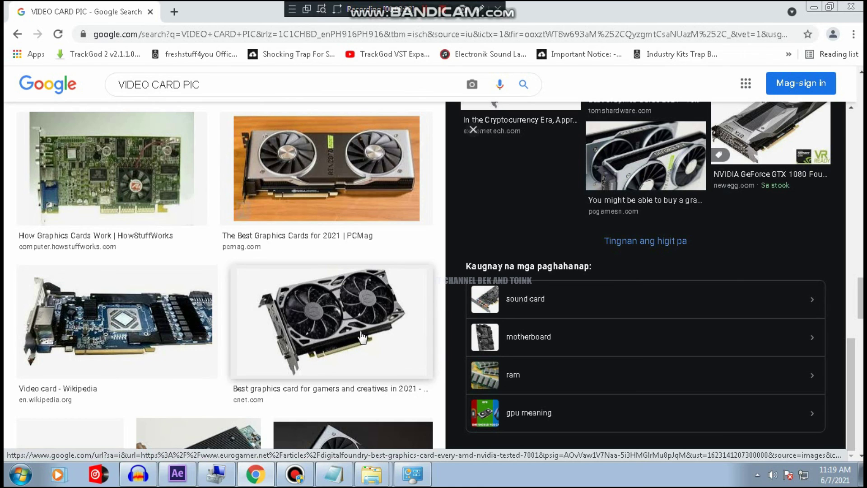
{"action": "scroll", "coordinate": [349, 337], "scroll_direction": "down", "scroll_amount": 4}
{"action": "scroll", "coordinate": [347, 330], "scroll_direction": "down", "scroll_amount": 2}
{"action": "scroll", "coordinate": [346, 324], "scroll_direction": "down", "scroll_amount": 2}
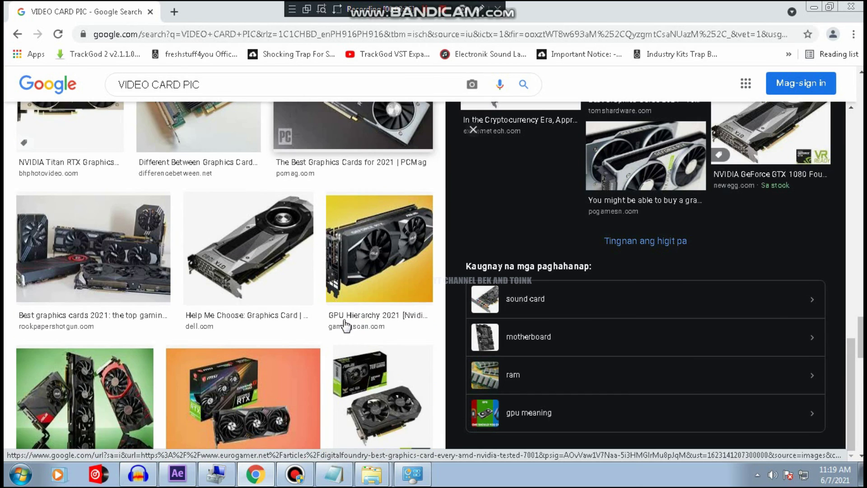
{"action": "scroll", "coordinate": [346, 324], "scroll_direction": "down", "scroll_amount": 1}
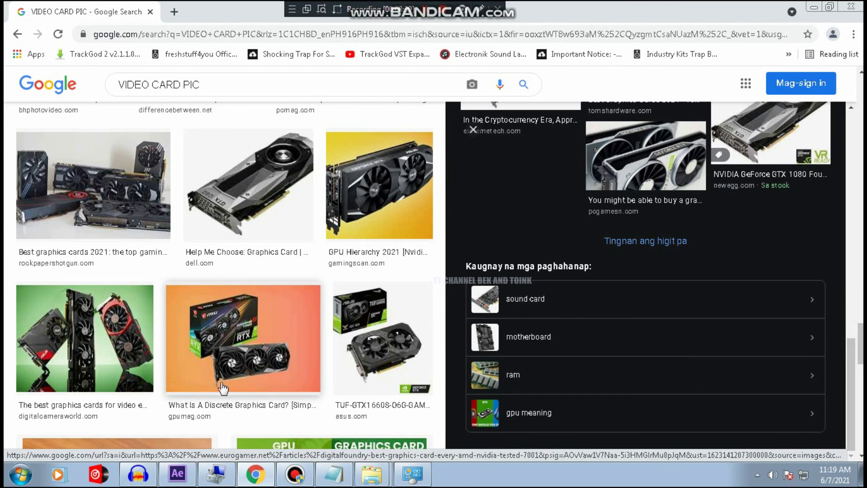
{"action": "key", "text": "alt+Tab"}
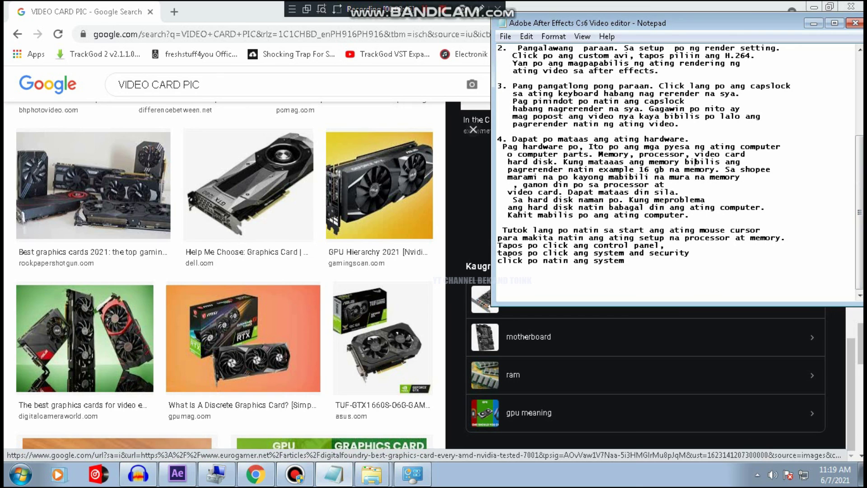
- Scroll Notepad to the top and highlight the channel name in the welcome line
{"action": "scroll", "coordinate": [860, 187], "scroll_direction": "up", "scroll_amount": 1}
{"action": "scroll", "coordinate": [861, 188], "scroll_direction": "up", "scroll_amount": 5}
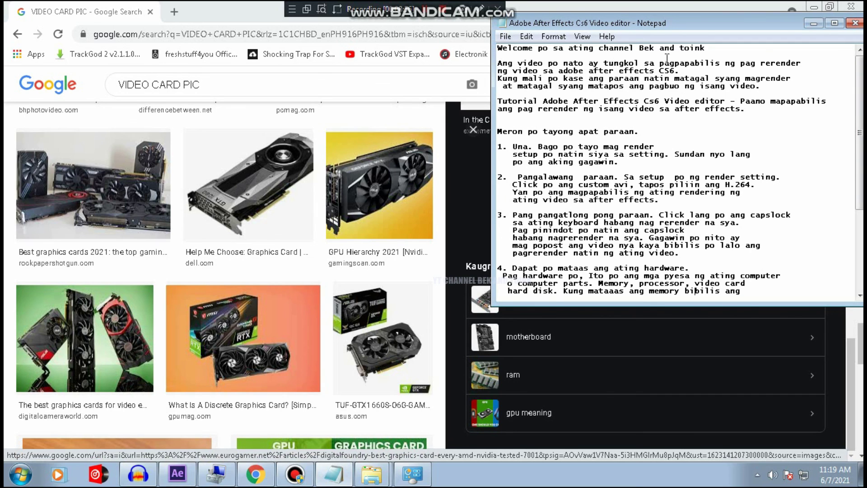
{"action": "left_click_drag", "start_coordinate": [599, 49], "coordinate": [691, 44]}
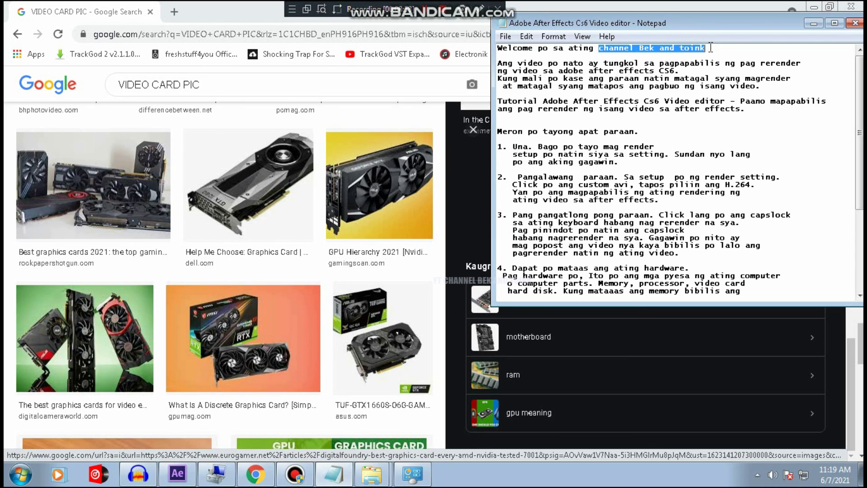